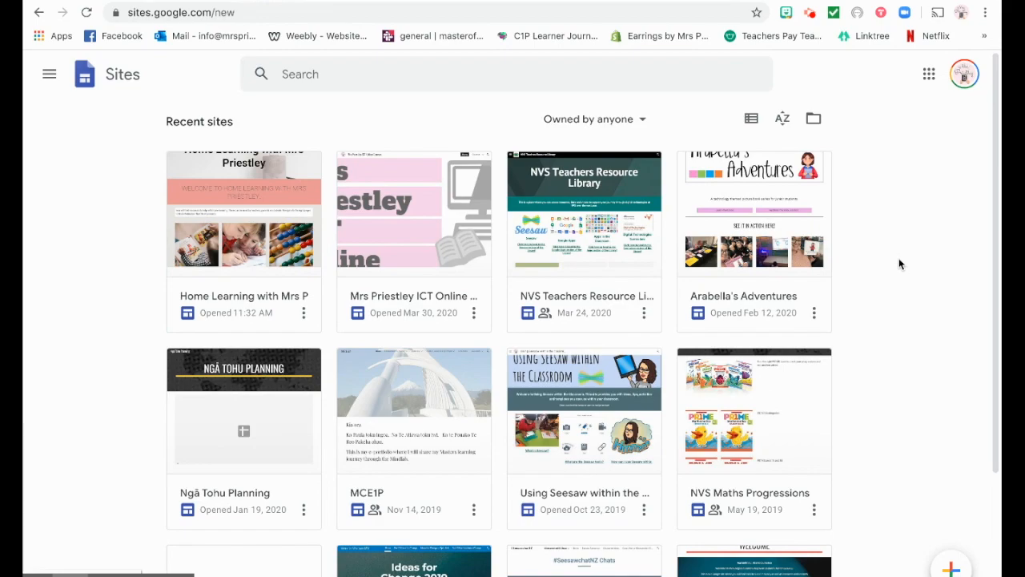
Step: Create a new blank site and name it "Practice Site"
click(950, 567)
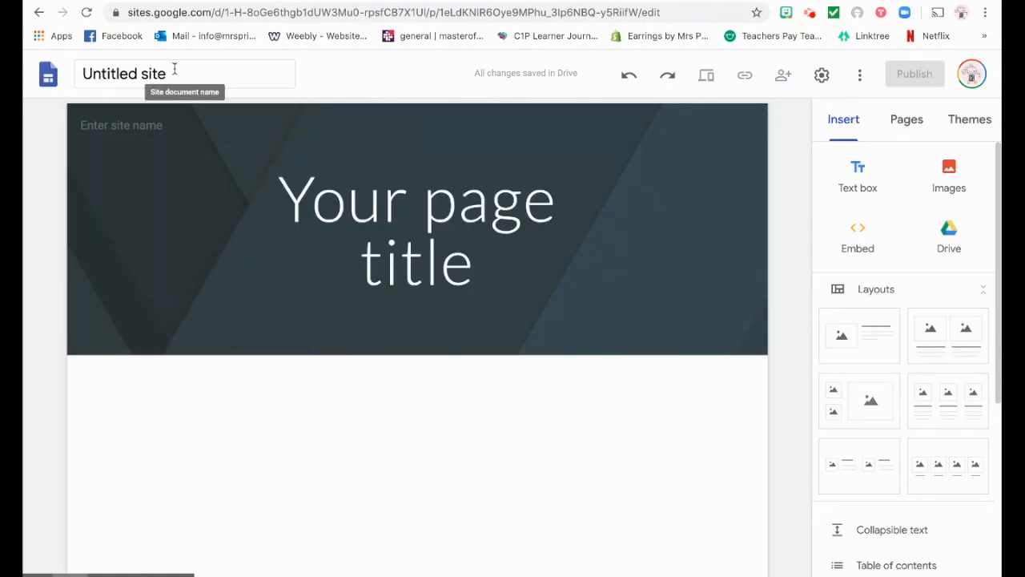
click(149, 74)
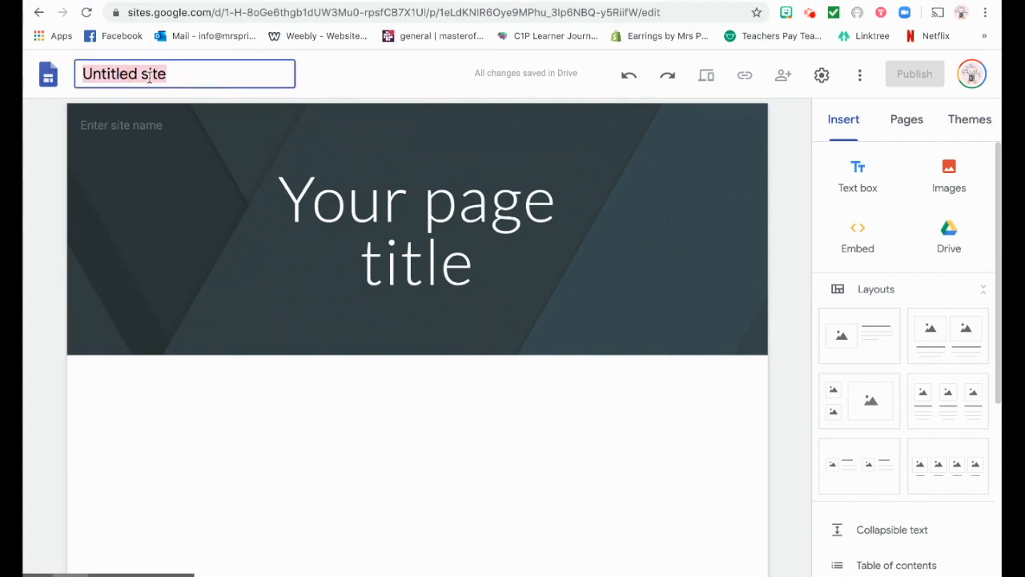
text(Practice Si)
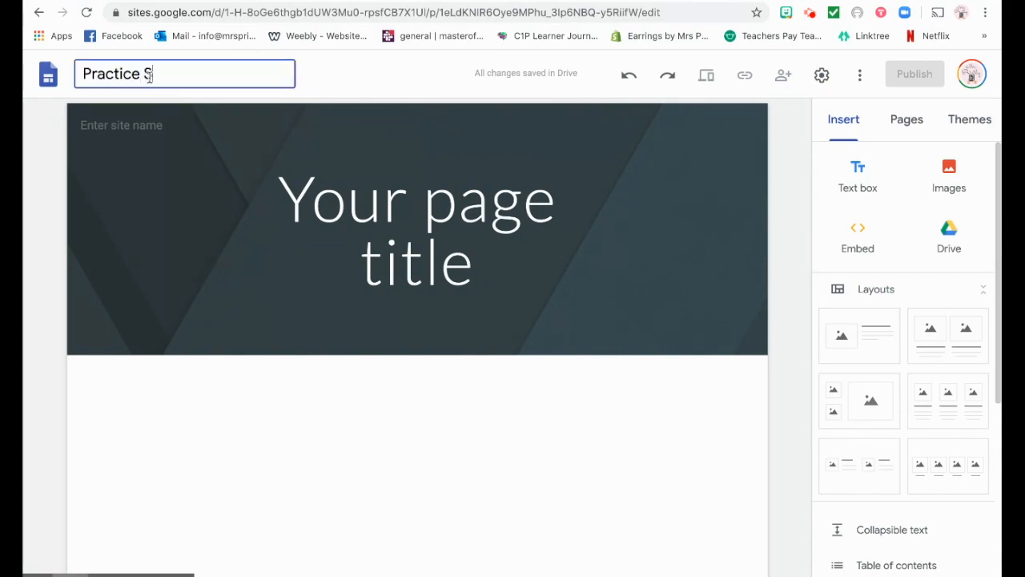
text(te)
Step: Replace the placeholder page title in the header with "Practice Site"
click(452, 196)
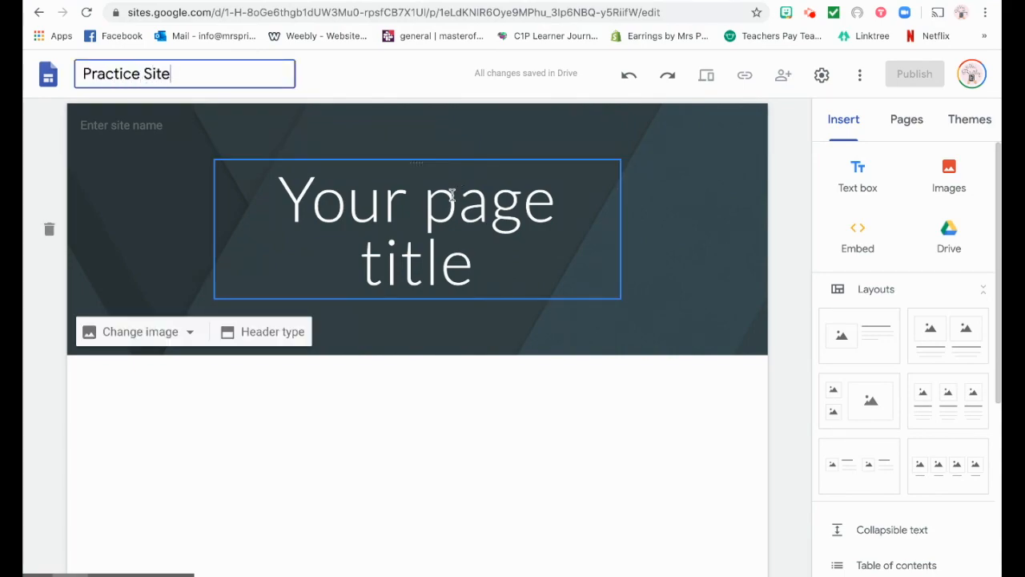
double_click(452, 197)
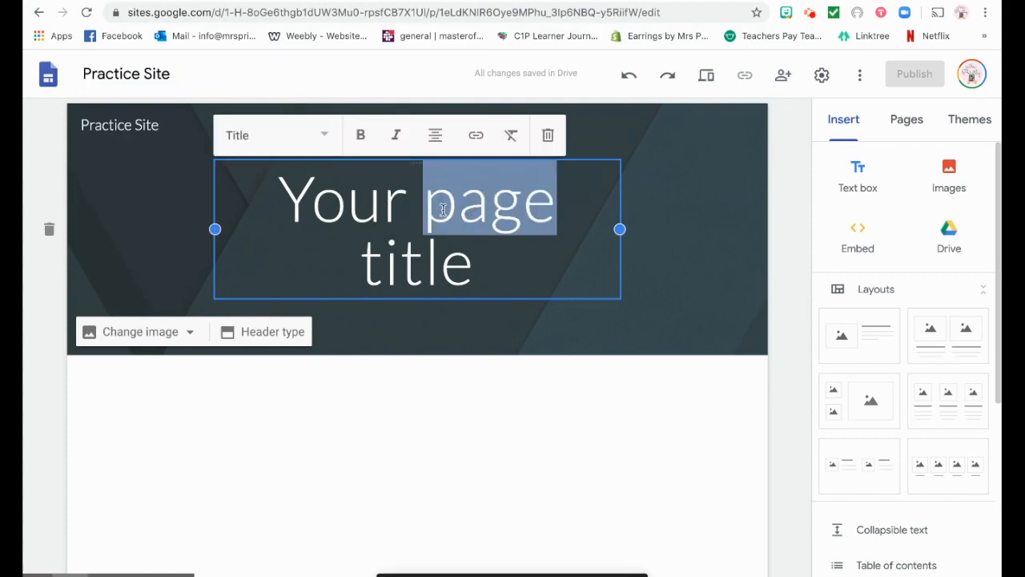
triple_click(437, 222)
text(Pract)
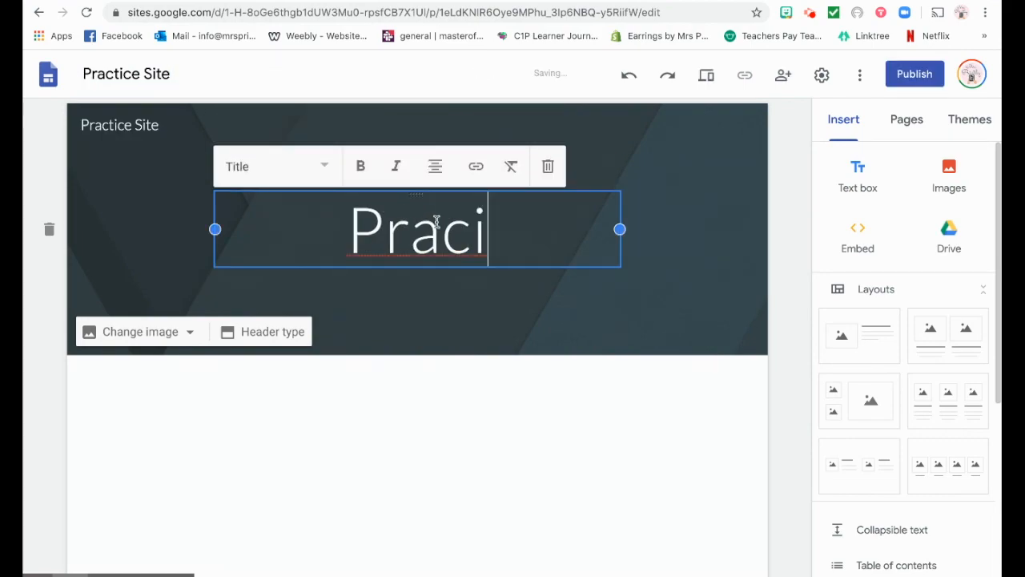
text(ice Site)
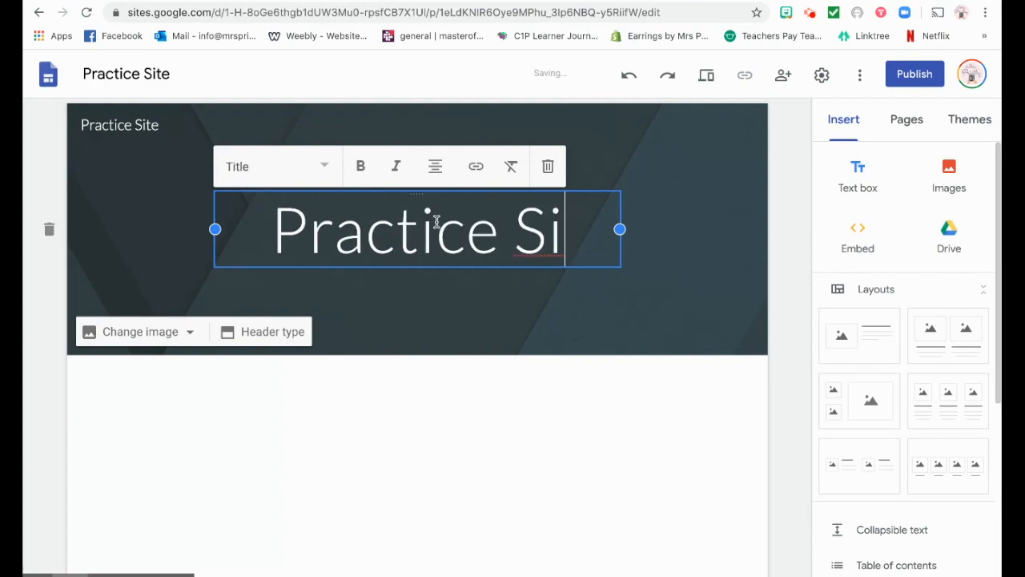
click(804, 220)
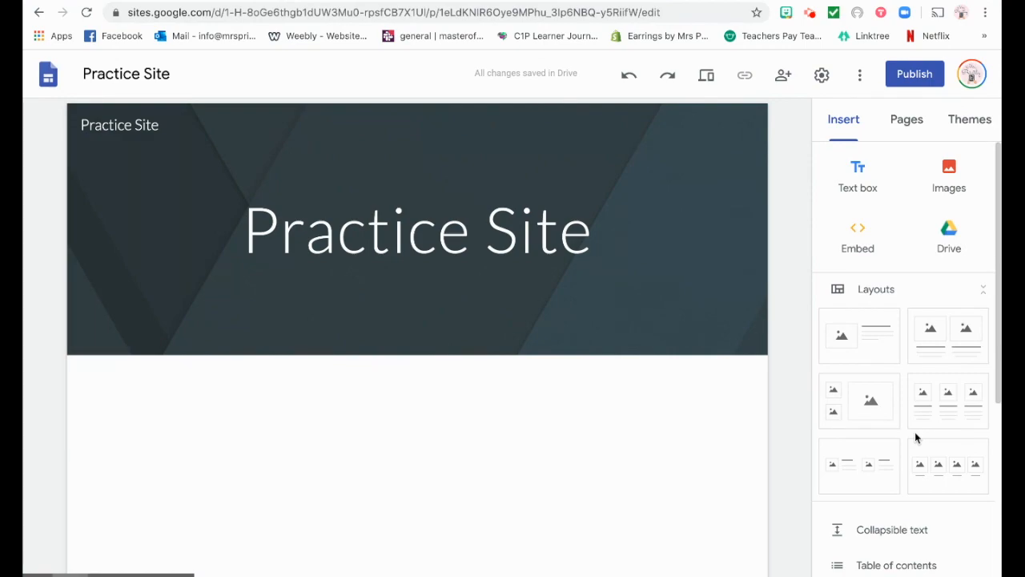
Step: Add two new pages to the site named "Reading" and "Writing"
click(917, 124)
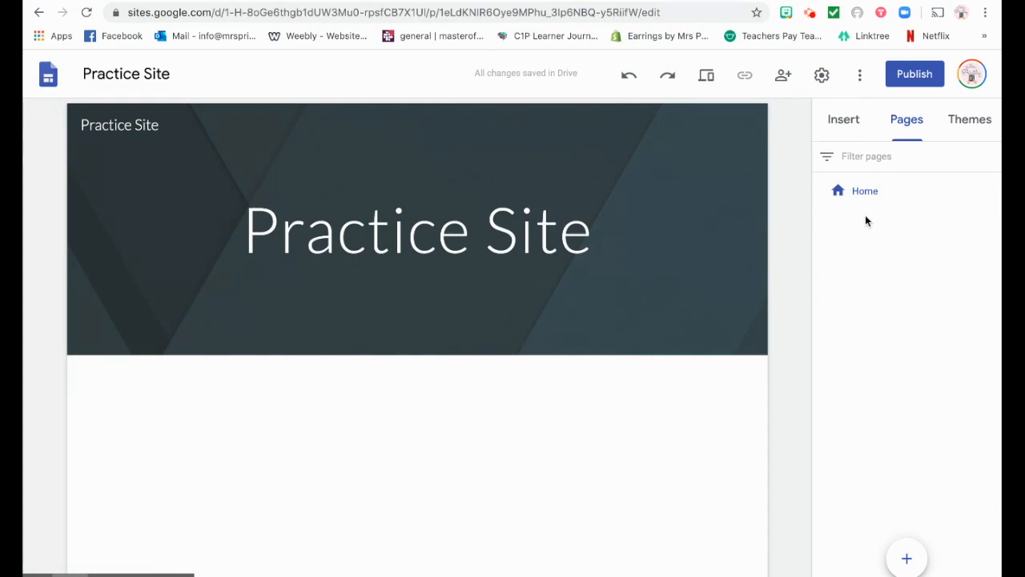
click(906, 558)
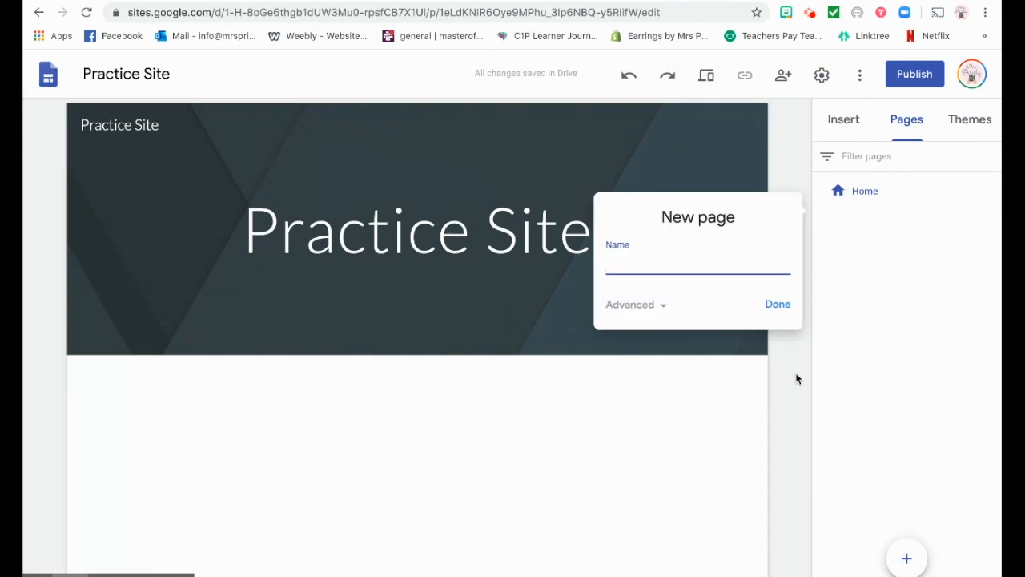
text(Reading)
click(772, 307)
click(906, 556)
text(Writing)
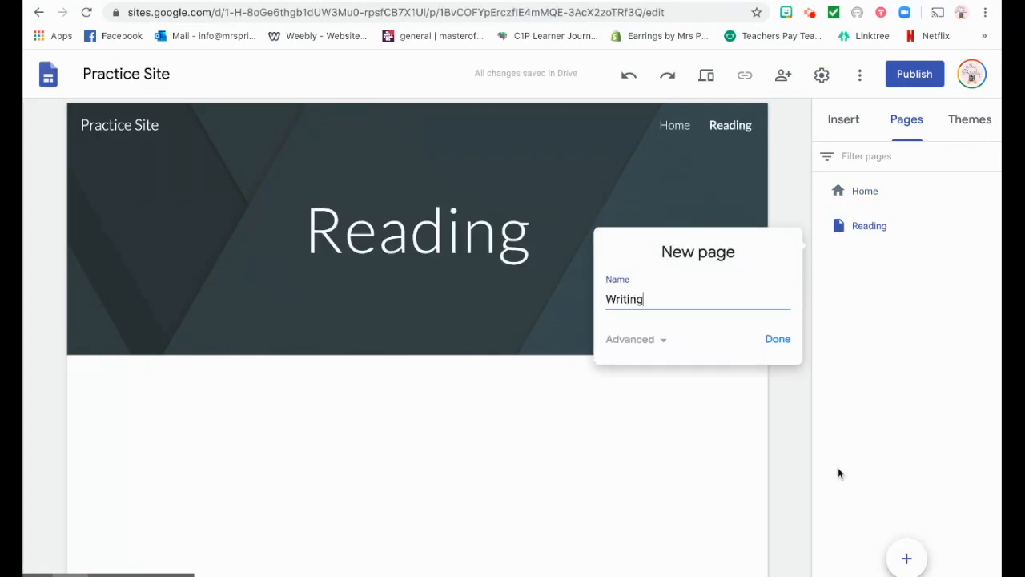
click(789, 341)
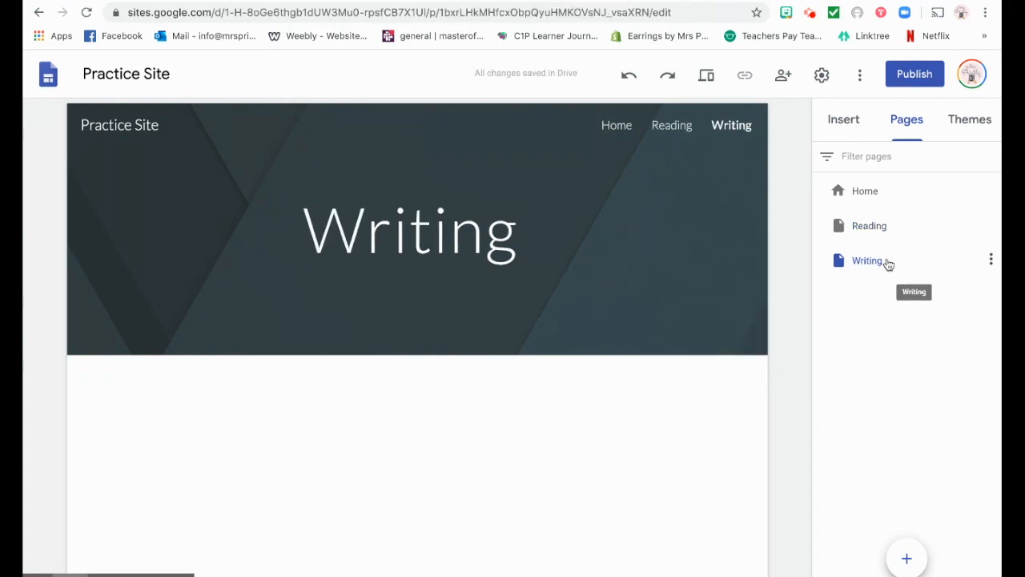
Step: Add a subpage named "Ideas" under the Writing page, check it in the site navigation, and return to the Home page
click(992, 262)
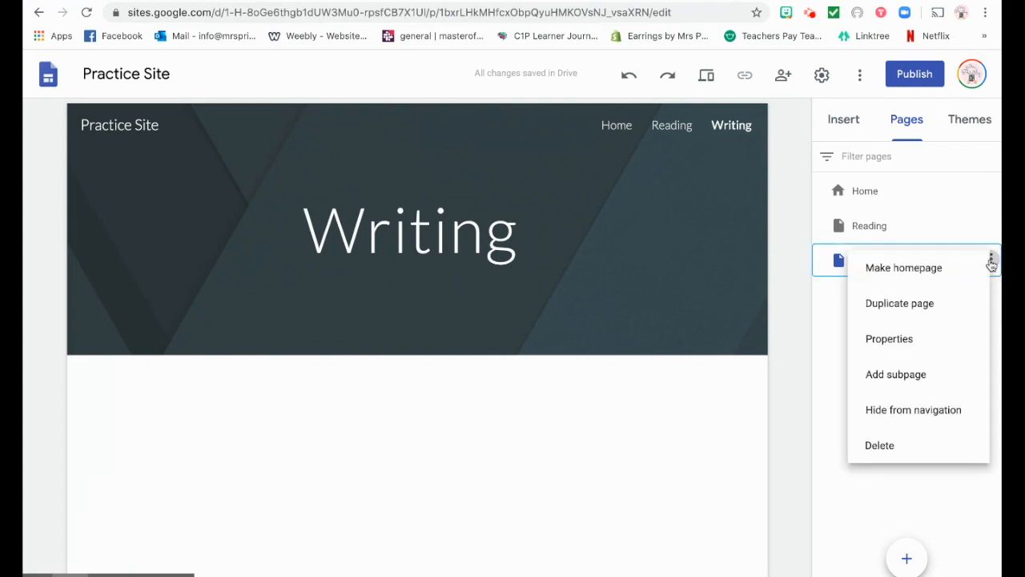
click(921, 370)
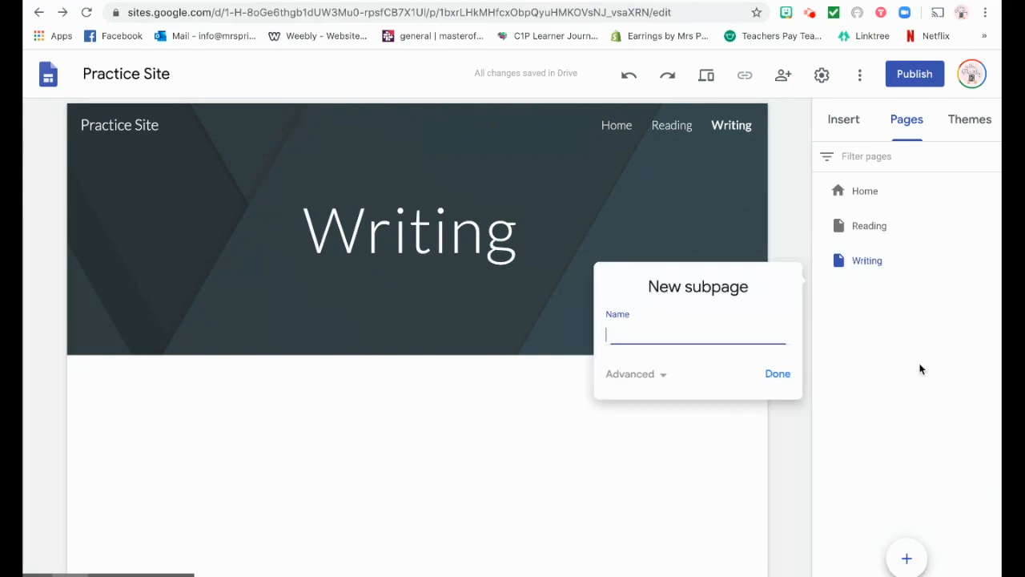
text(Ideas)
click(778, 375)
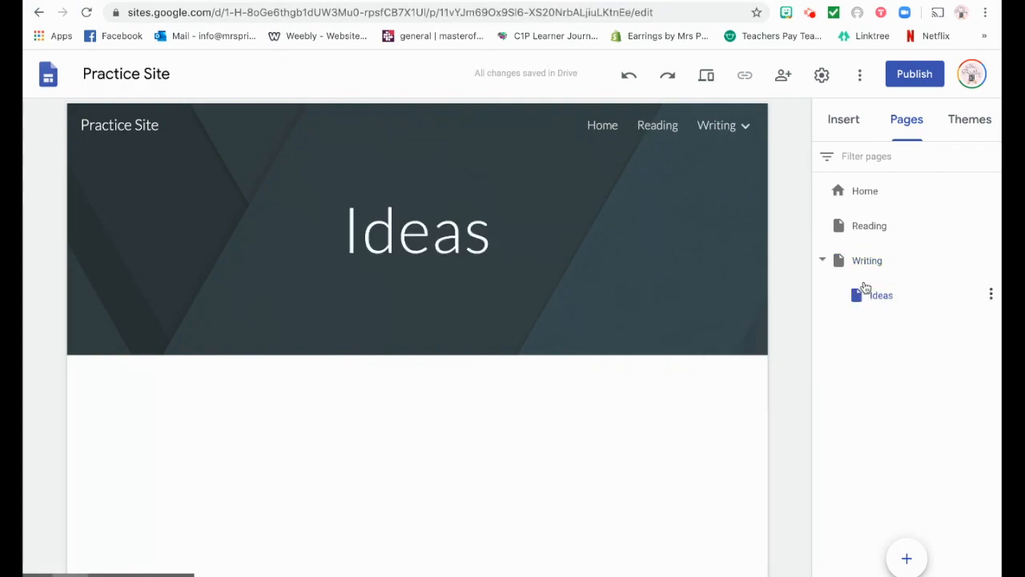
mouse_move(749, 133)
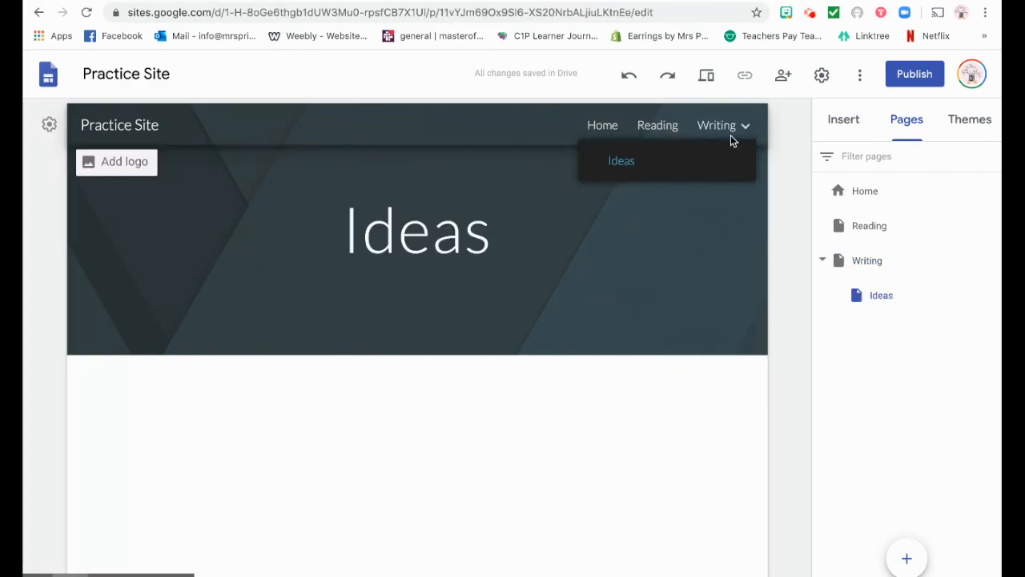
click(897, 198)
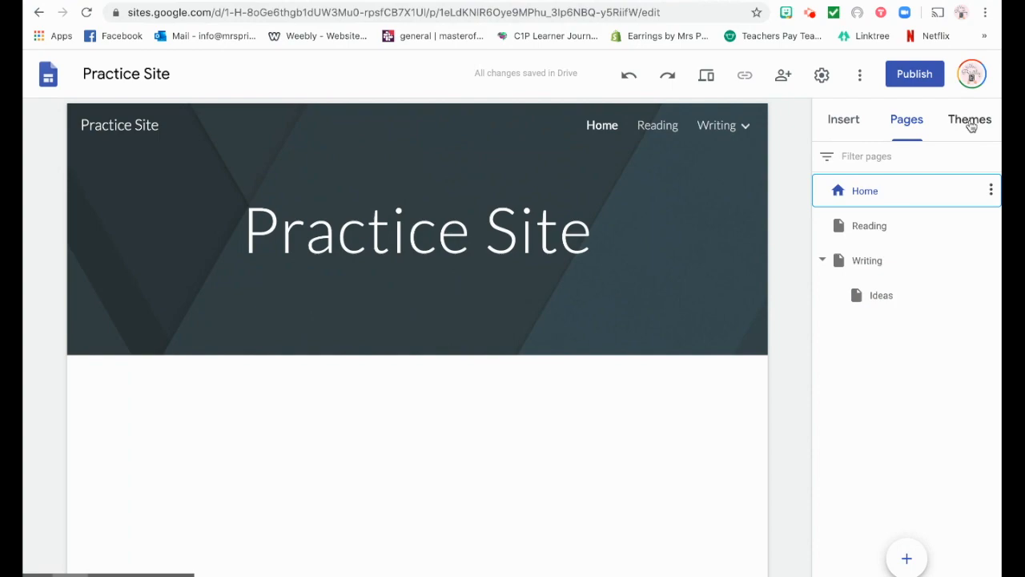
Step: Try the Aristotle, Diplomat and Level themes on the site, giving Diplomat the custom colour #ffdd00
click(970, 124)
click(873, 330)
click(861, 315)
click(866, 376)
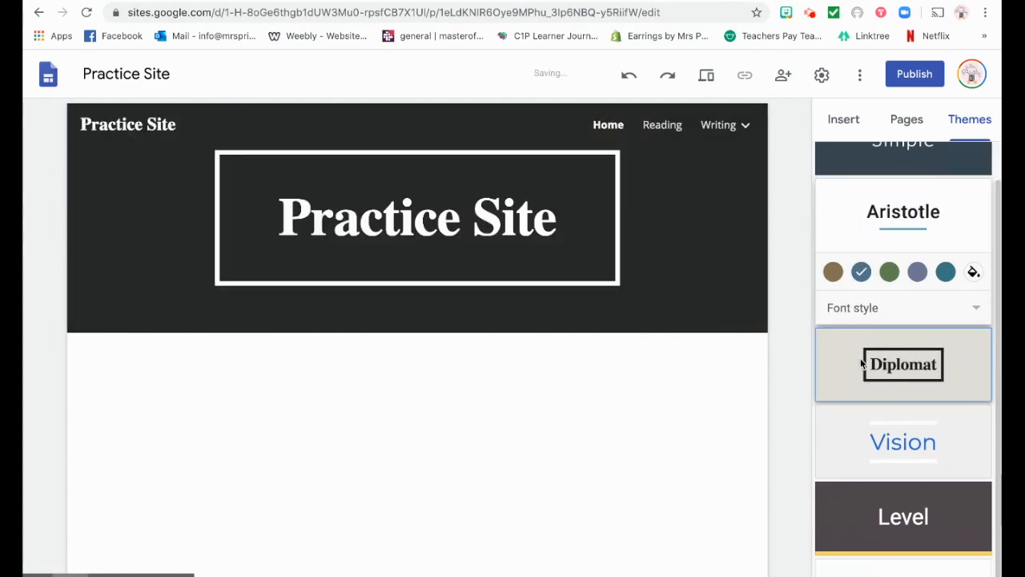
click(889, 349)
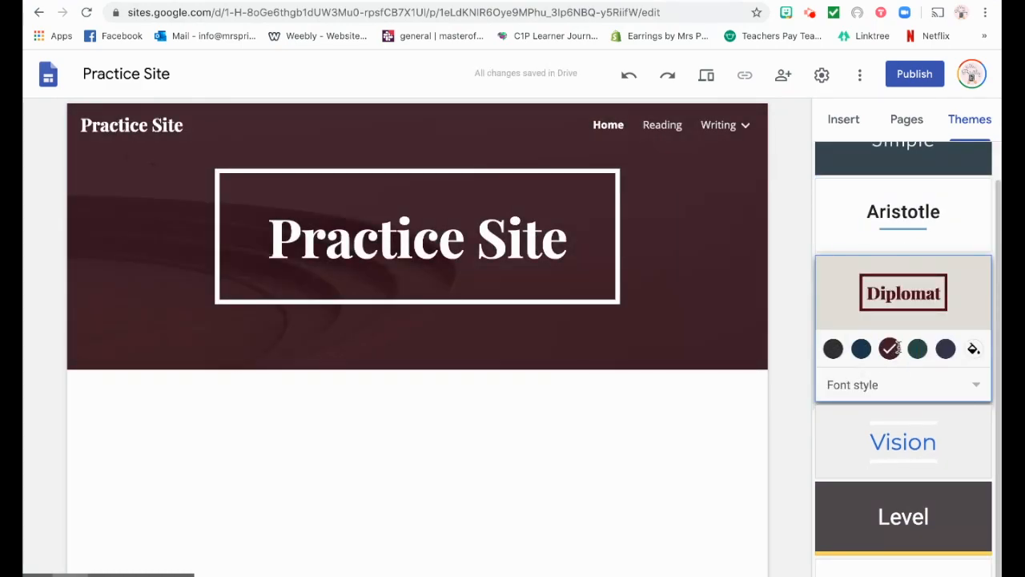
click(973, 348)
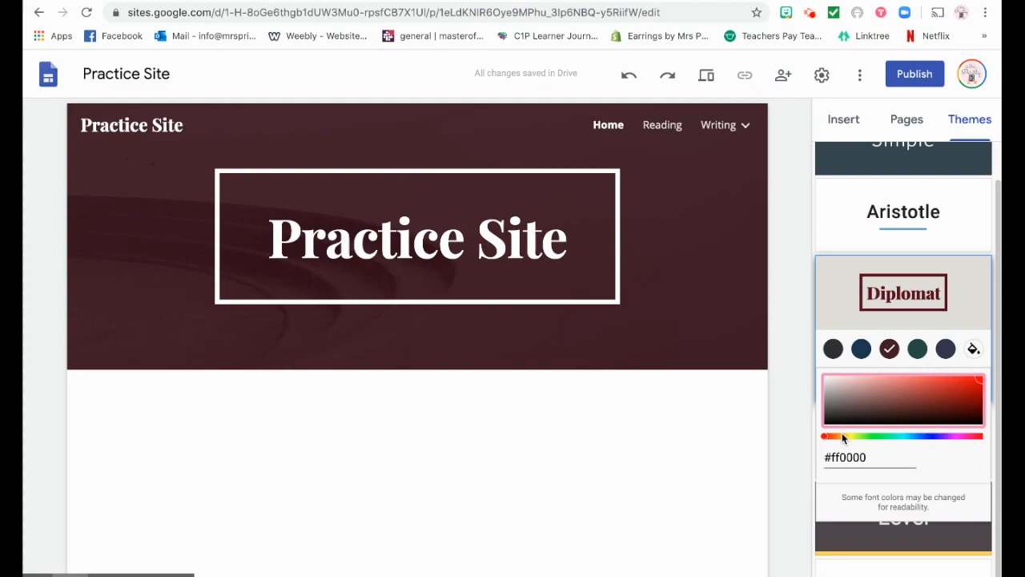
drag(826, 436, 845, 434)
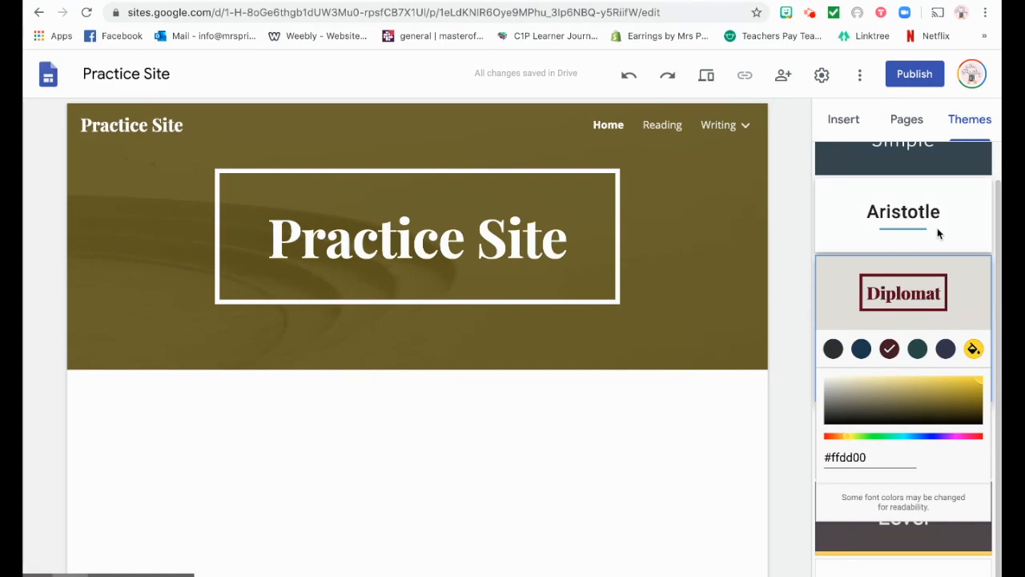
scroll(881, 422, down, 1)
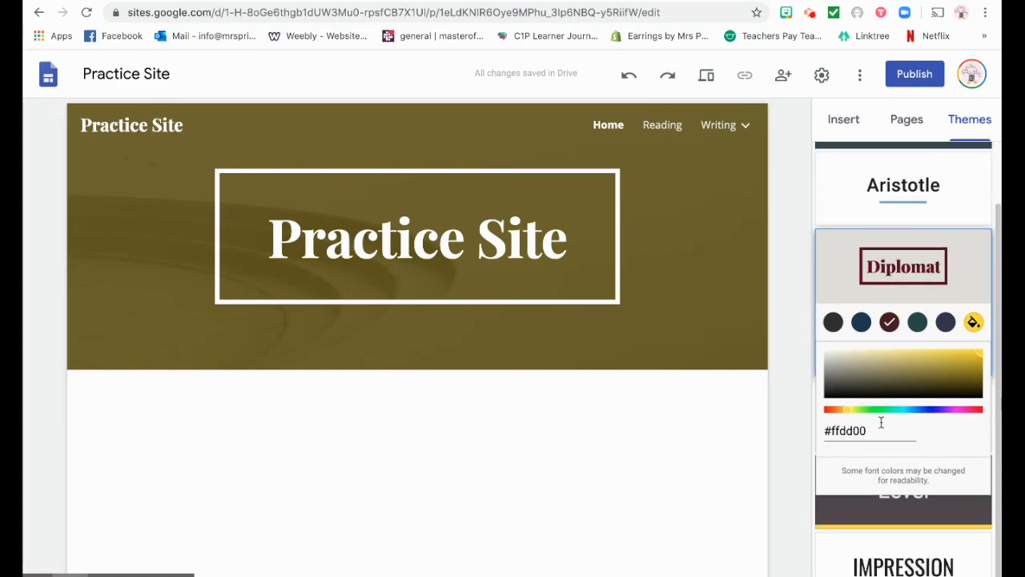
click(877, 496)
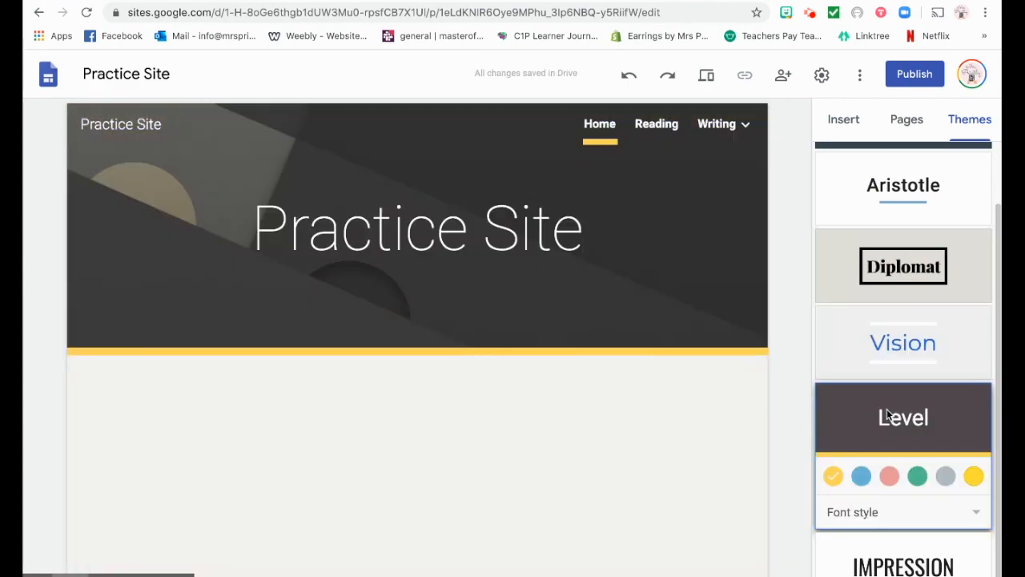
Step: Apply the Impression theme to the site in its dark grey colour
click(881, 566)
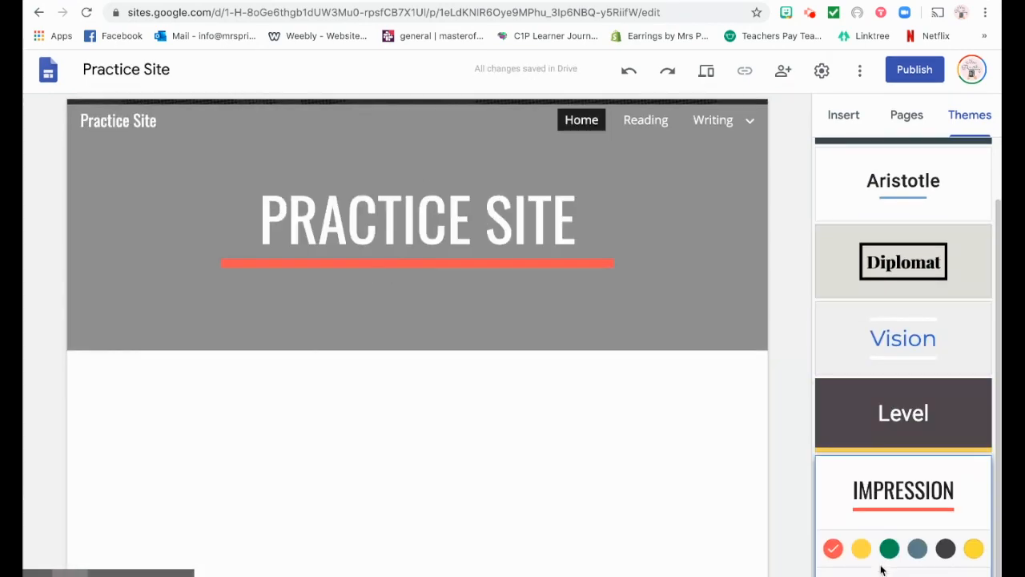
click(944, 549)
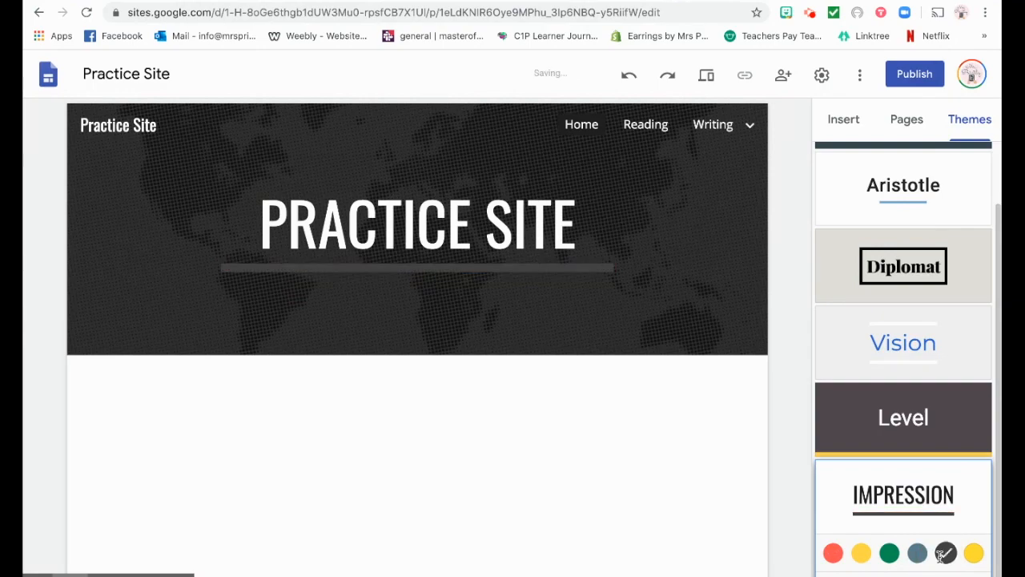
scroll(865, 347, up, 2)
Step: Insert a text box below the Home page header containing the word "Typing"
click(849, 128)
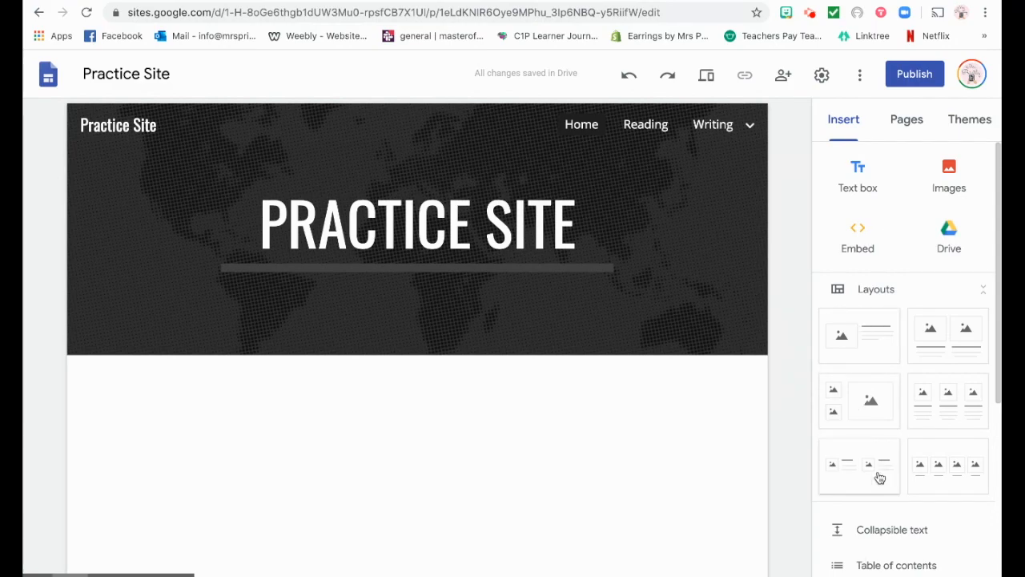
click(858, 170)
text(Tyling)
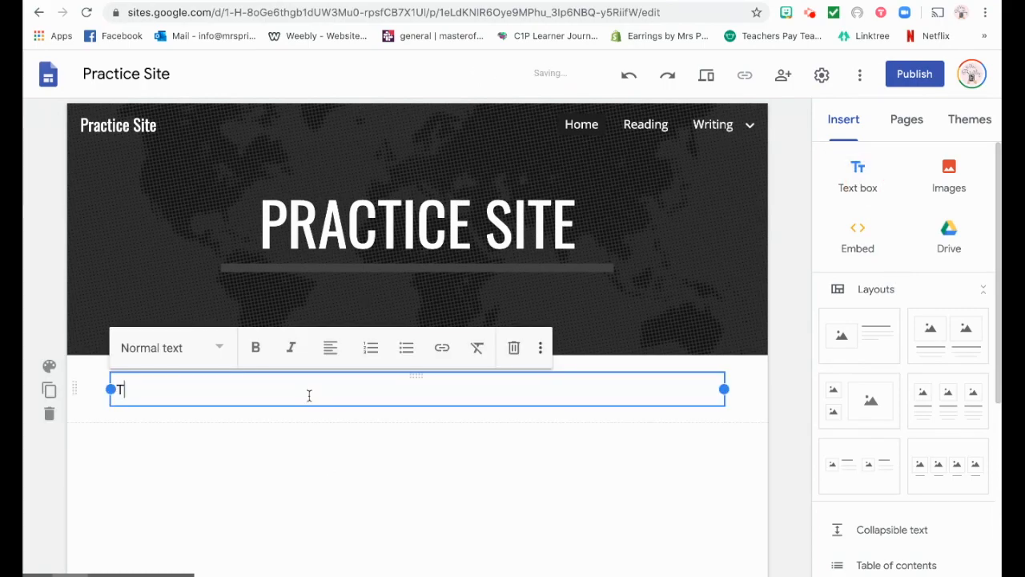
key(BackSpace)
key(BackSpace)
key(BackSpace)
key(BackSpace)
text(ping)
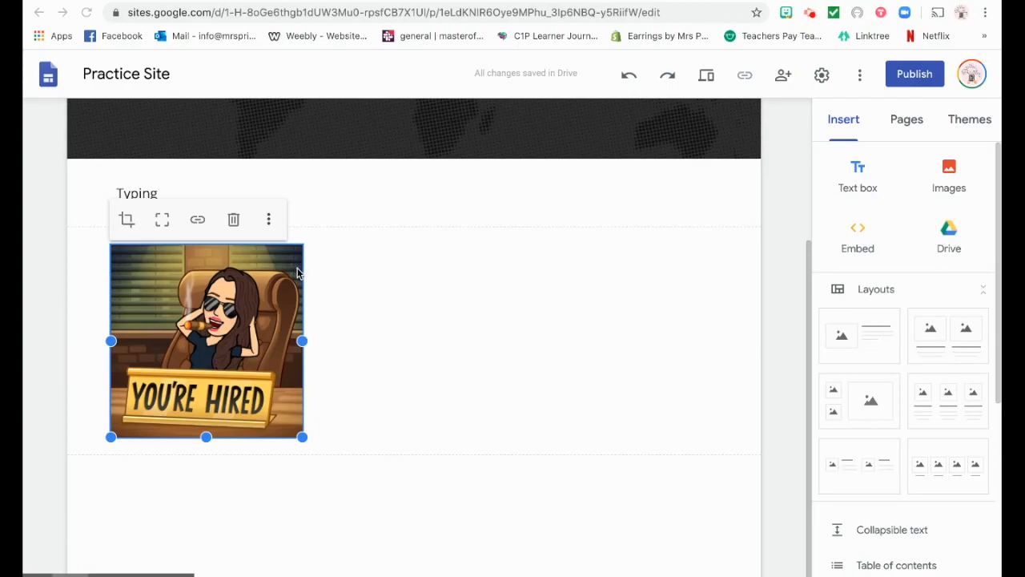
Step: Search Google images for "cat", insert the photo of the blue-eyed tabby on green, and place it beside the "You're Hired" image
click(950, 172)
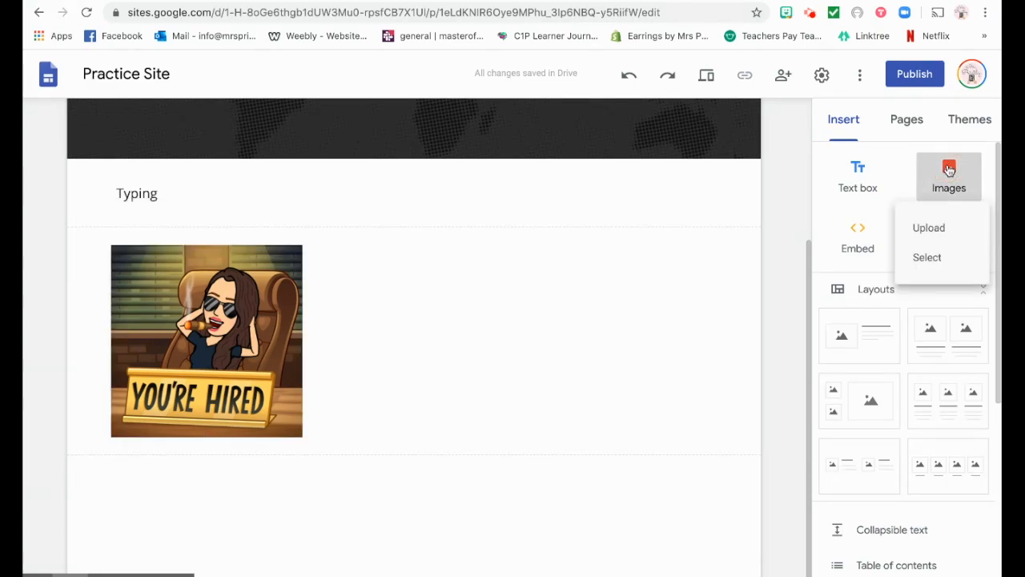
click(927, 258)
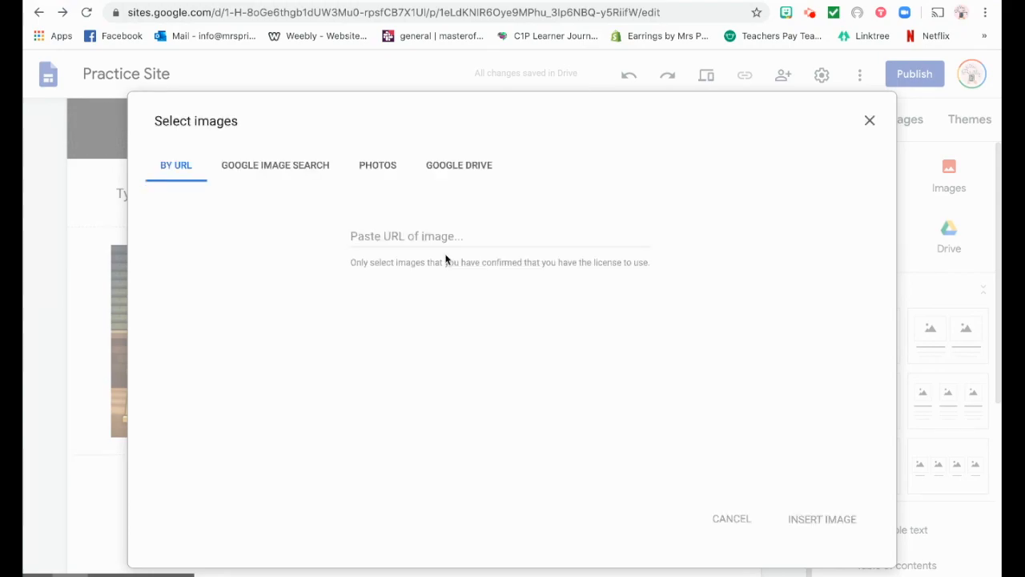
click(284, 171)
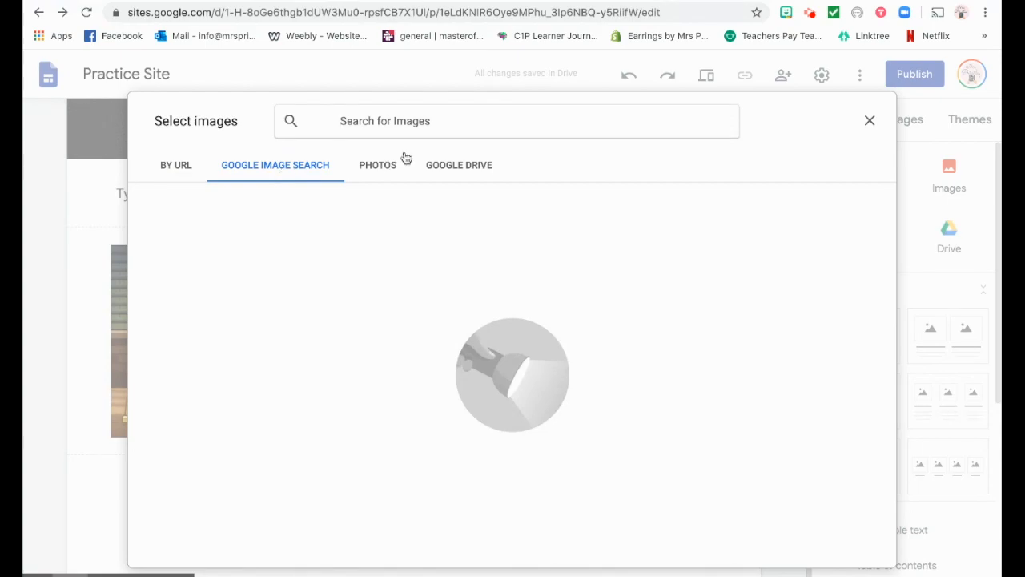
text(cat)
key(Return)
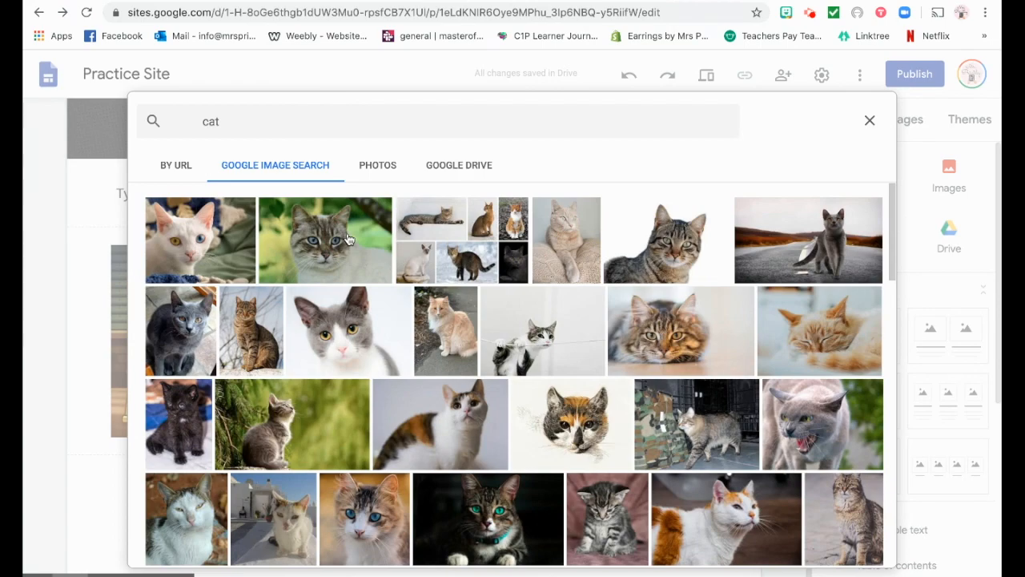
click(343, 233)
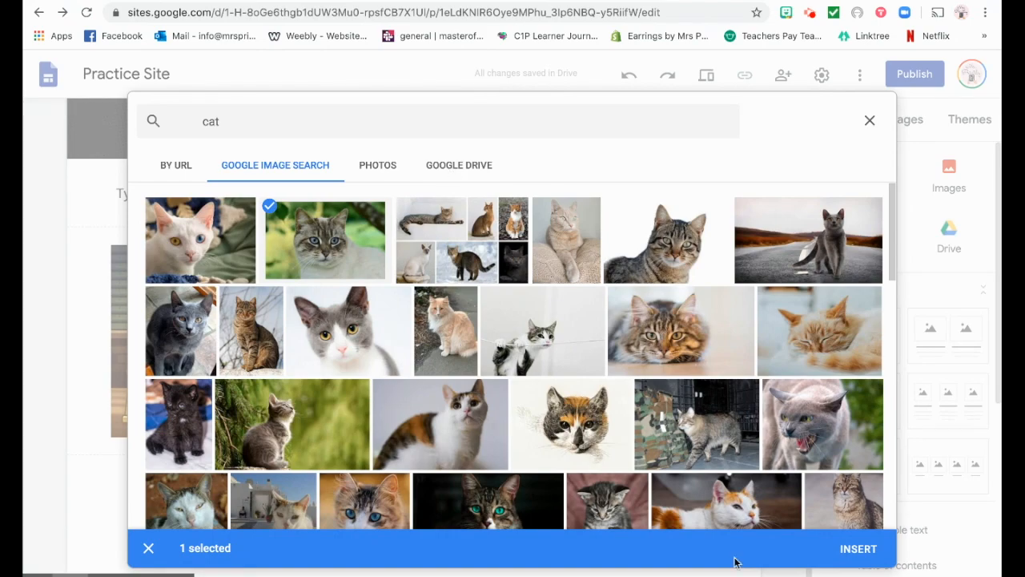
click(859, 549)
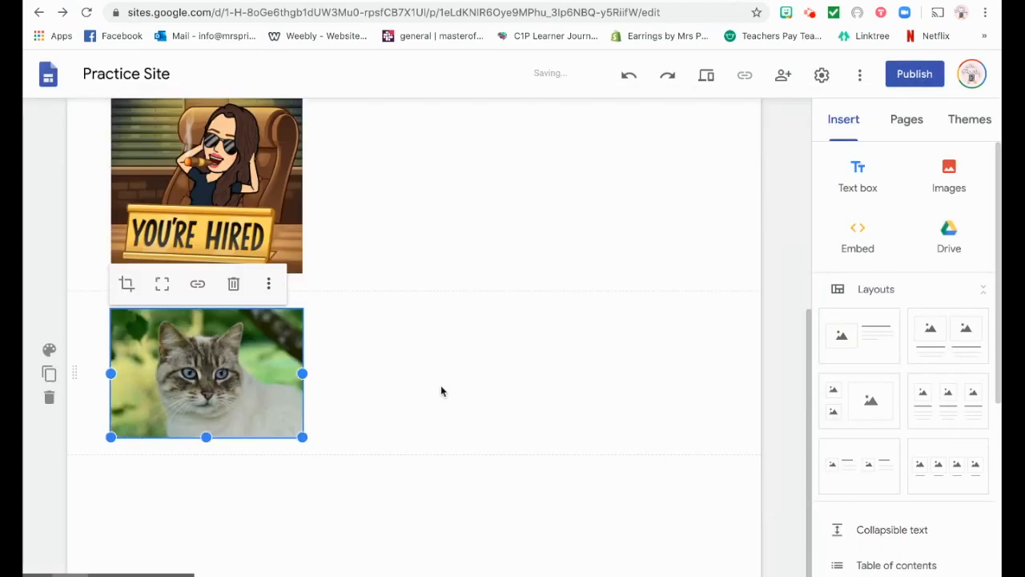
drag(280, 354, 485, 227)
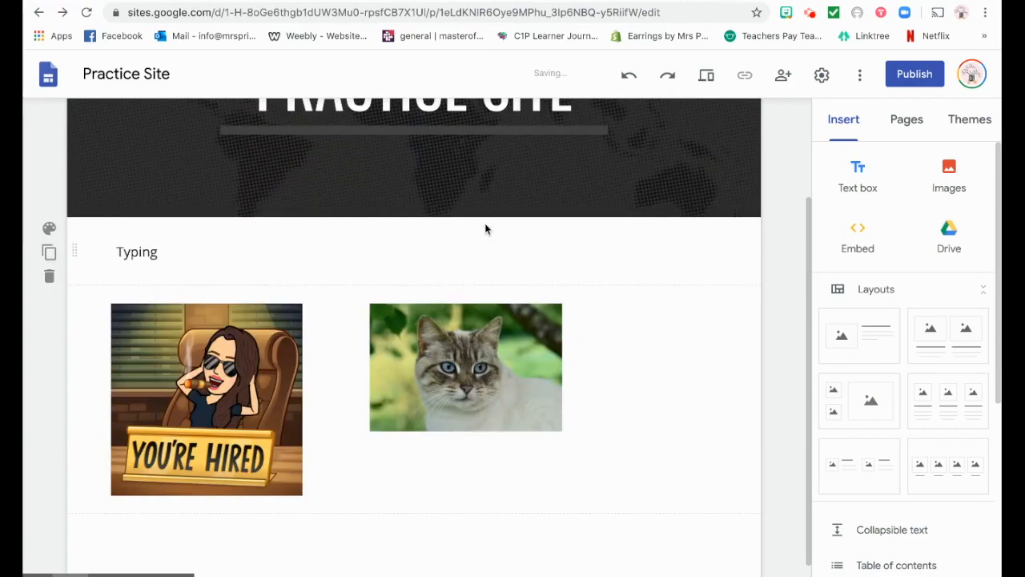
Step: Move the cat photo directly next to the "You're Hired" image and reduce its height slightly
drag(463, 370, 433, 354)
click(396, 343)
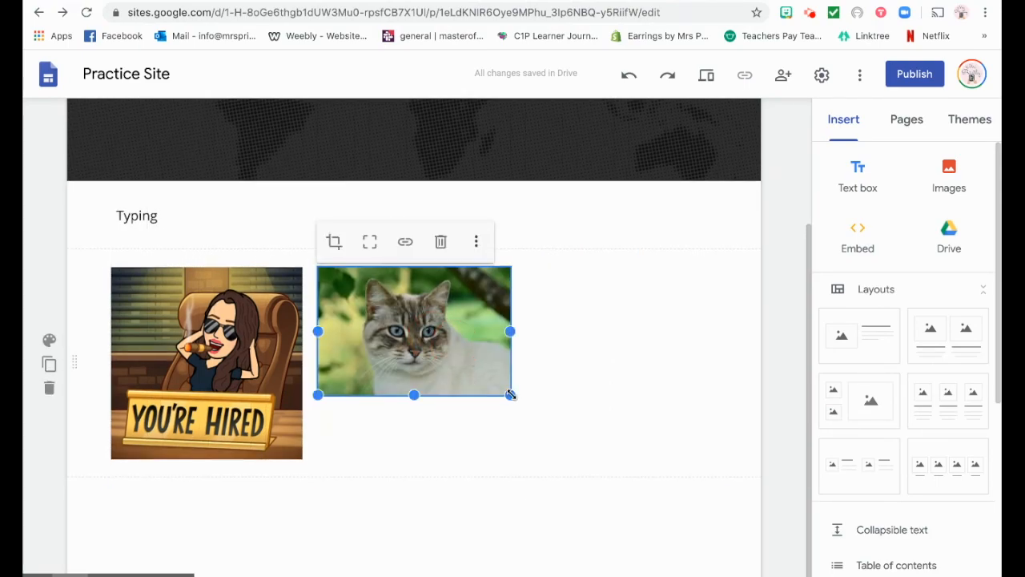
mouse_move(511, 394)
mouse_down()
mouse_move(572, 444)
mouse_move(493, 385)
mouse_up()
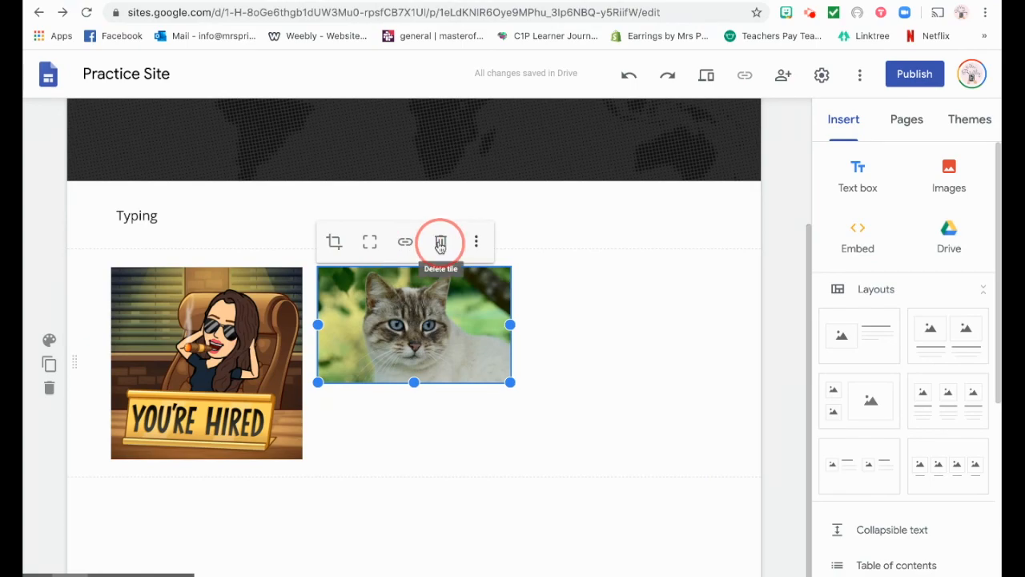
click(476, 241)
mouse_move(474, 248)
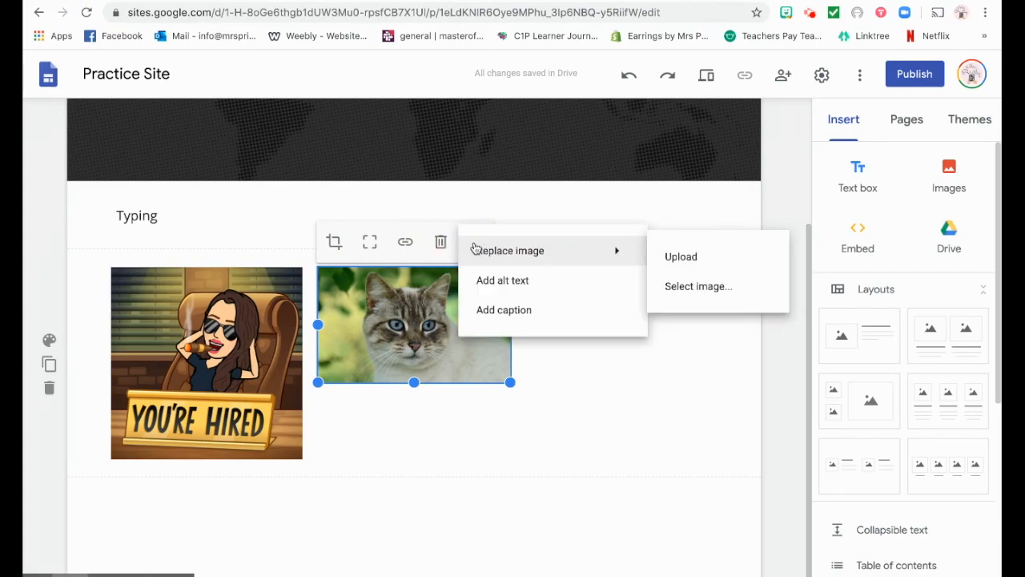
click(705, 426)
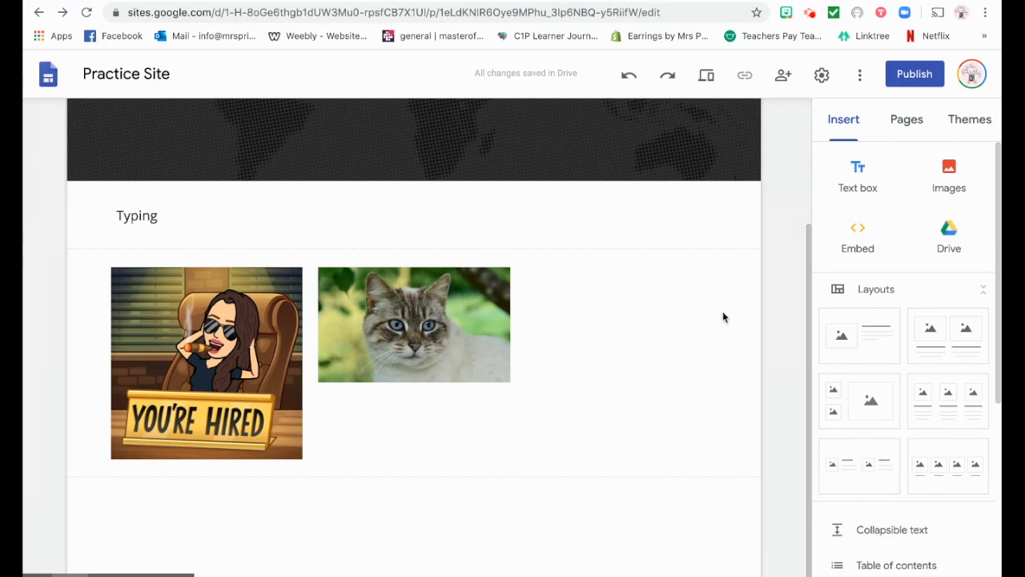
Step: Insert the "Reading strateg..." PDF from the recent Google Drive files below the images and move it to the middle of its row
scroll(705, 329, down, 1)
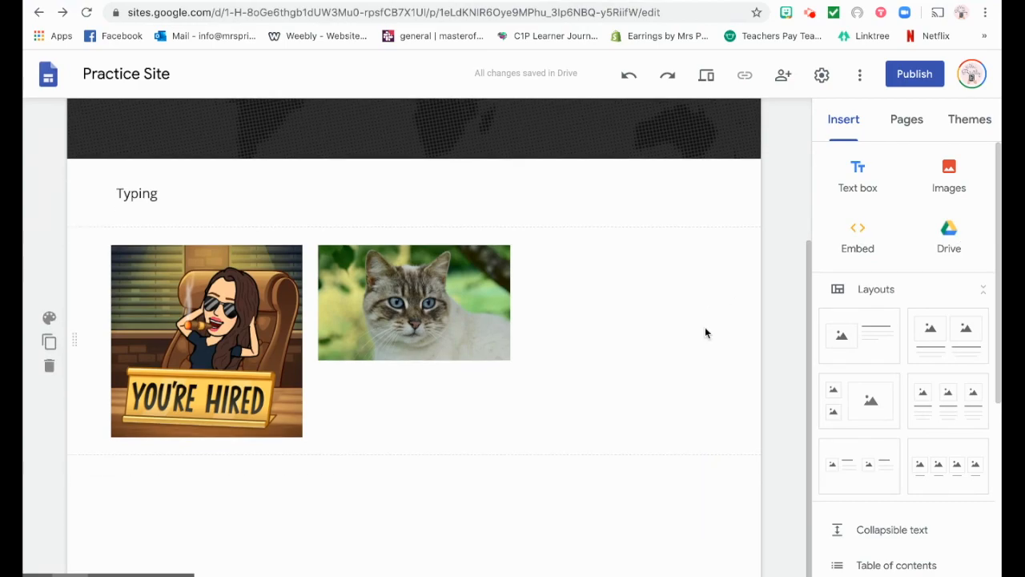
click(949, 238)
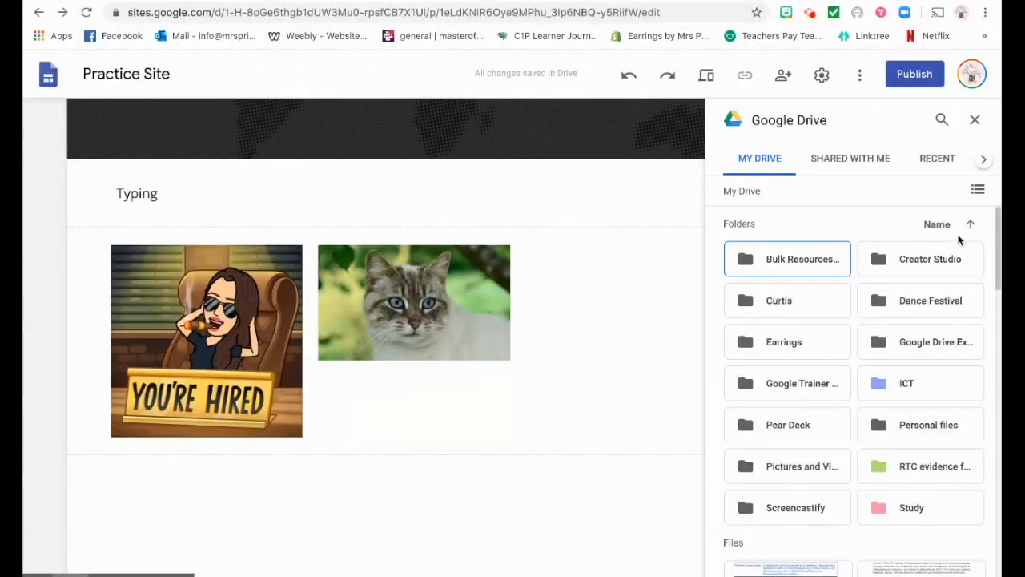
scroll(833, 348, down, 10)
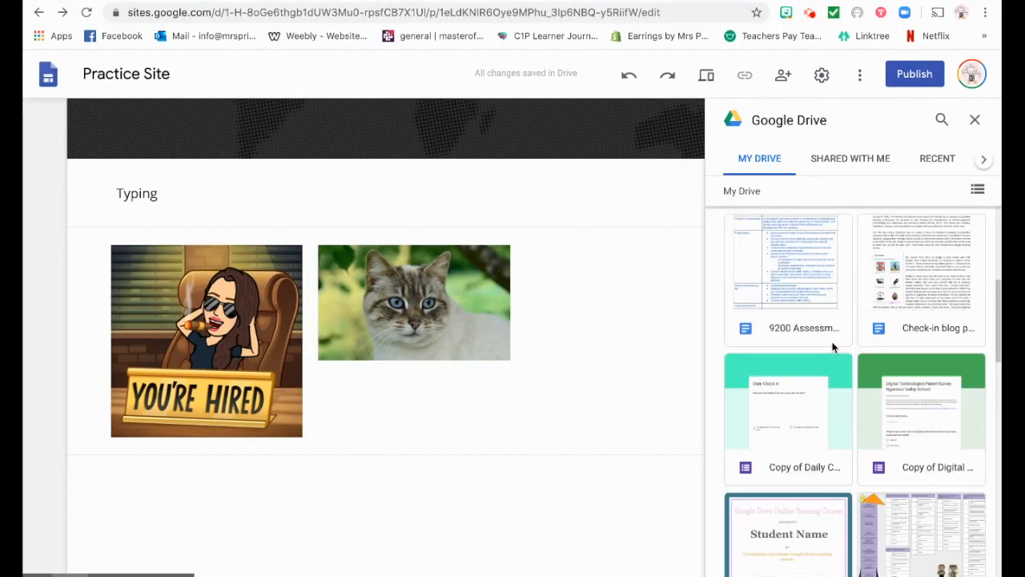
scroll(833, 347, down, 10)
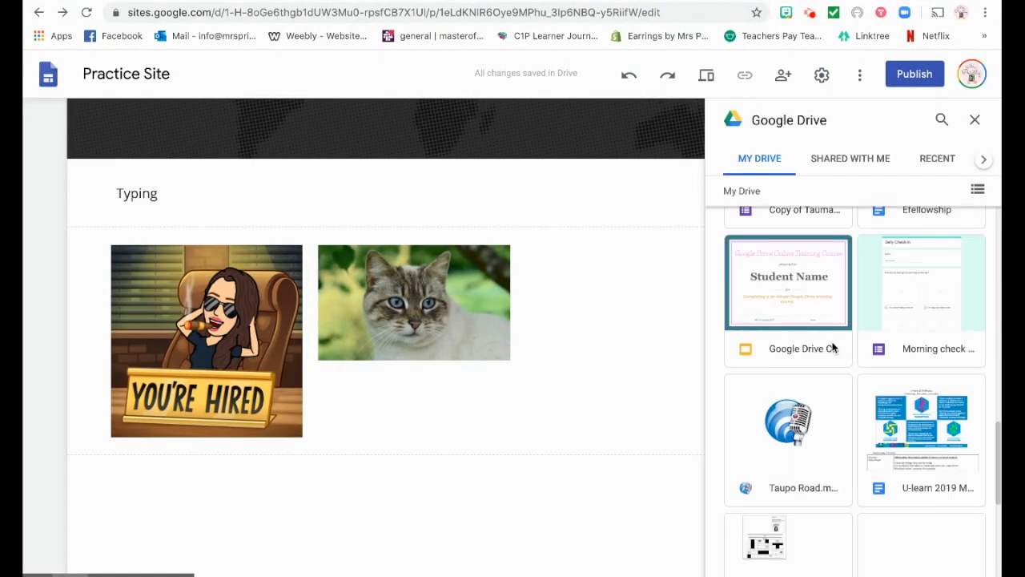
scroll(833, 348, up, 20)
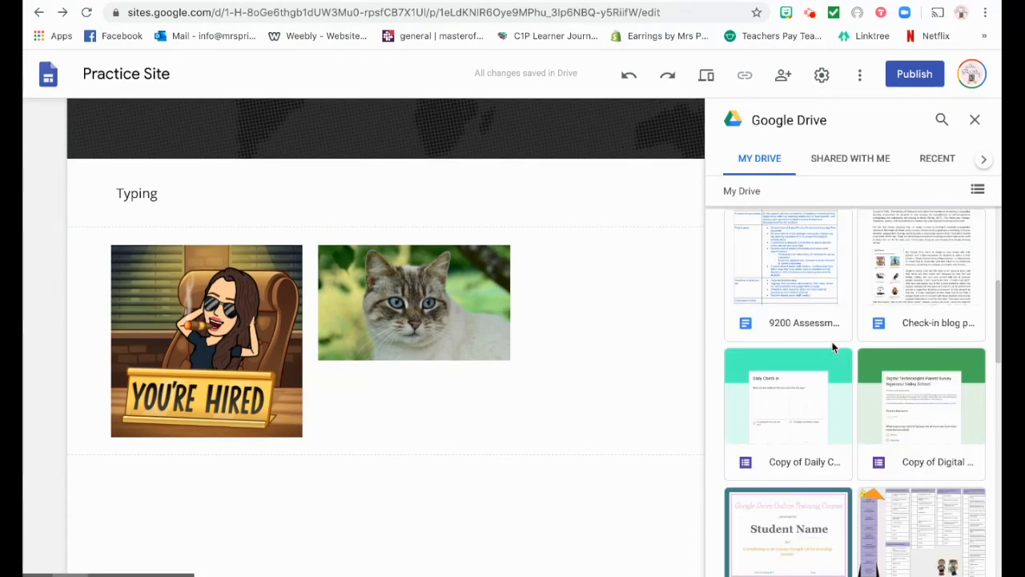
click(955, 165)
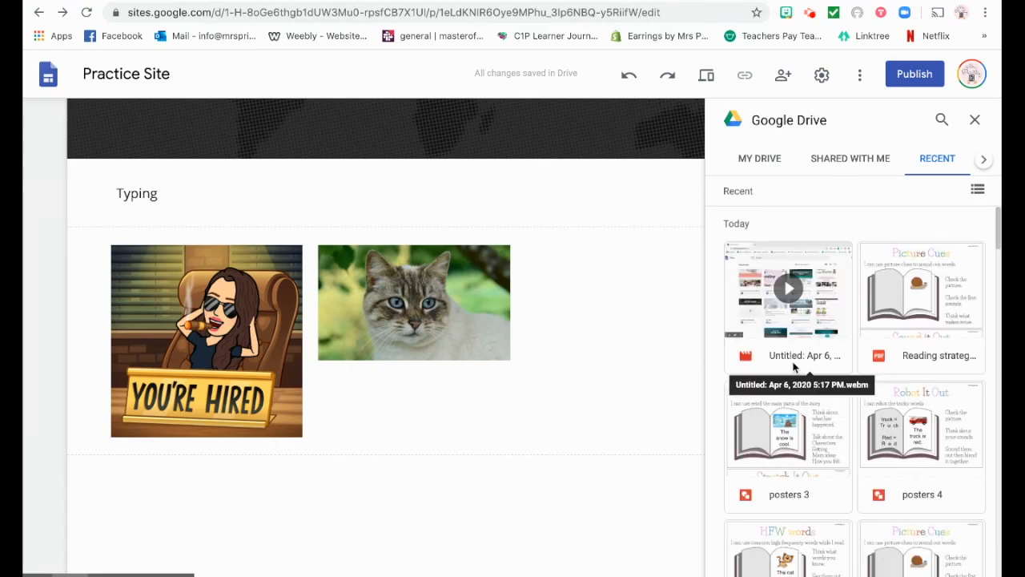
click(935, 299)
click(957, 573)
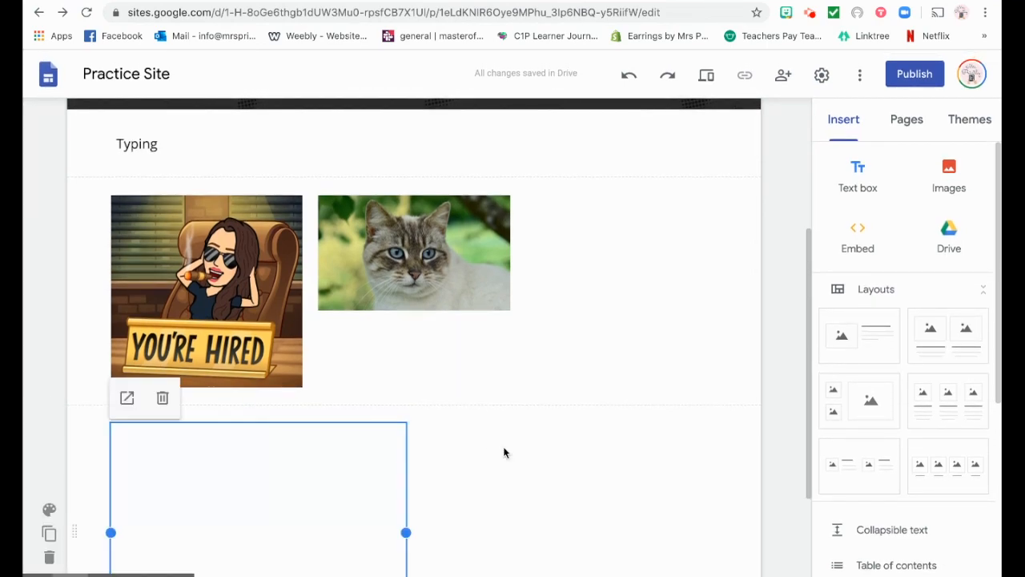
scroll(503, 453, down, 3)
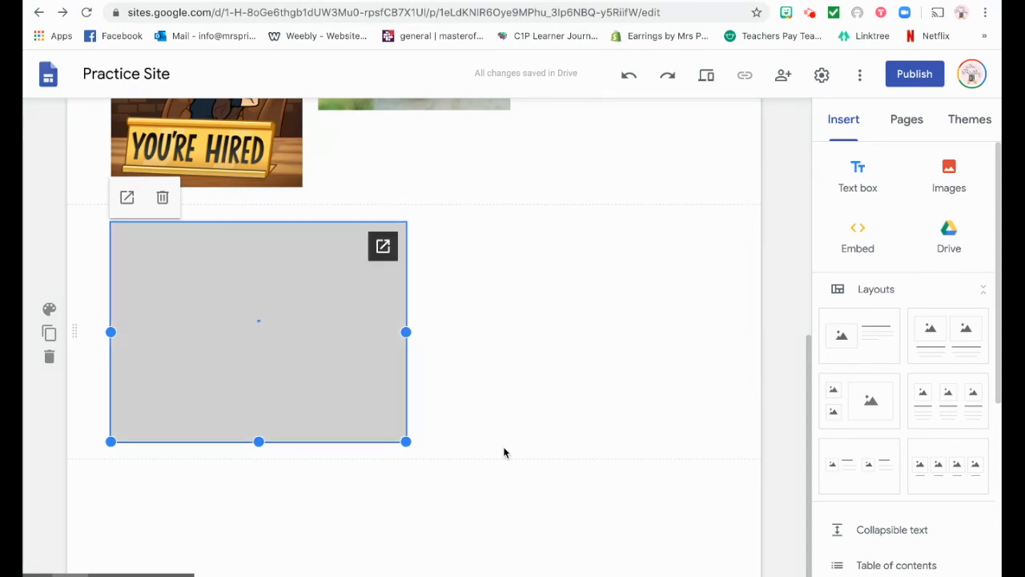
drag(334, 348, 475, 357)
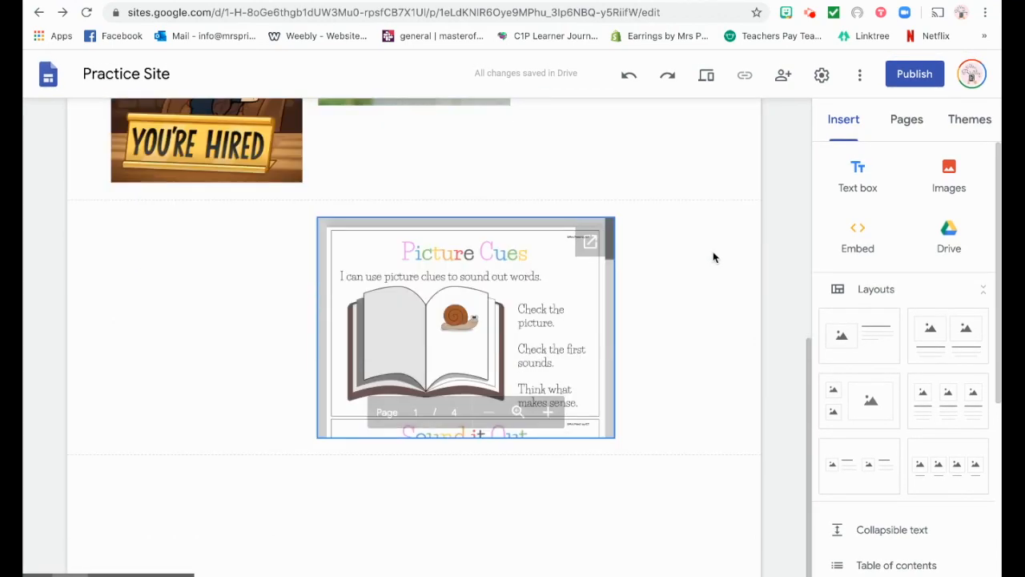
Step: Open the Reading page and insert each of the six preset layouts below its header, in the order offered
click(905, 119)
click(878, 226)
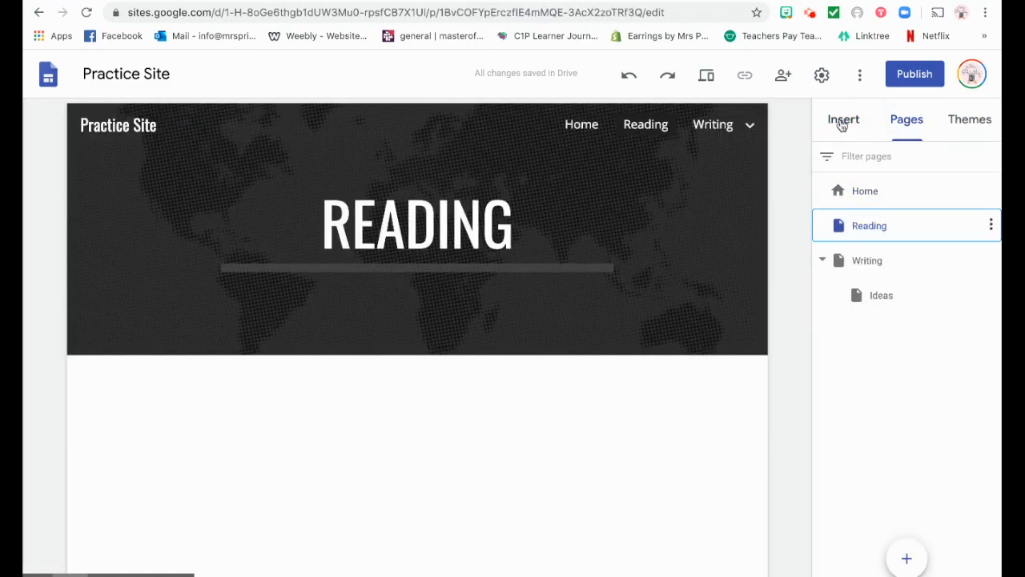
click(841, 124)
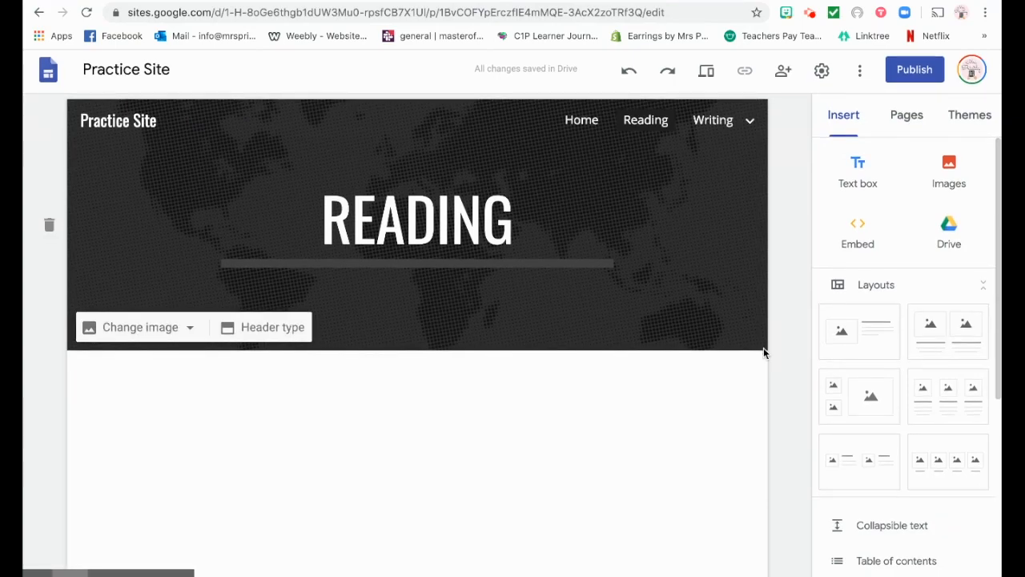
click(840, 352)
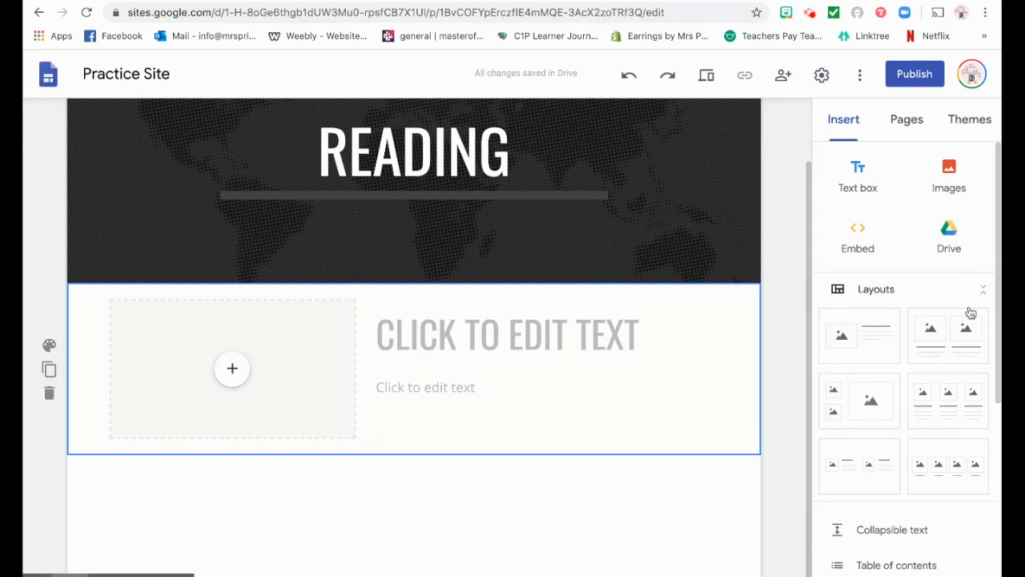
click(948, 338)
click(882, 388)
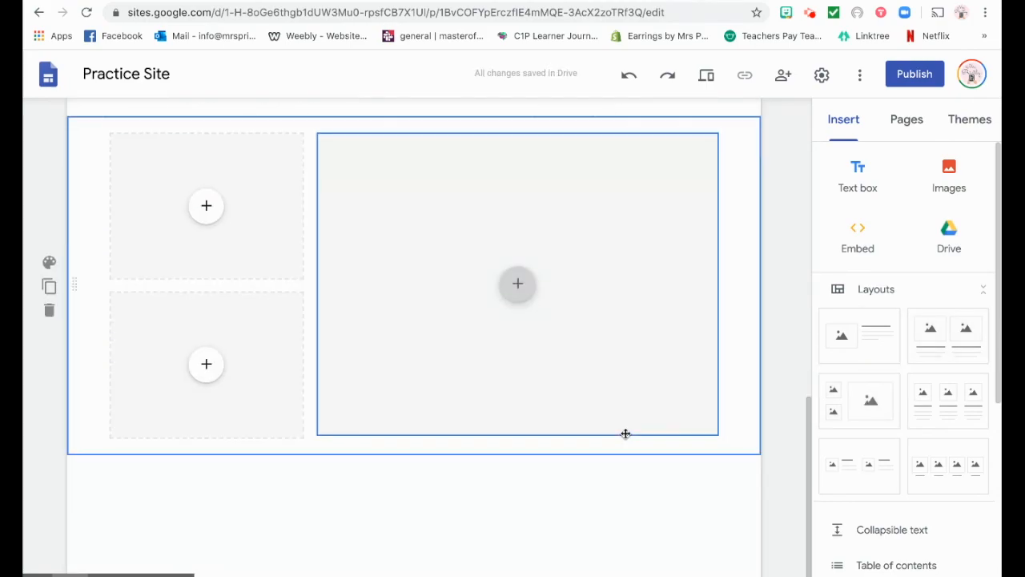
click(957, 393)
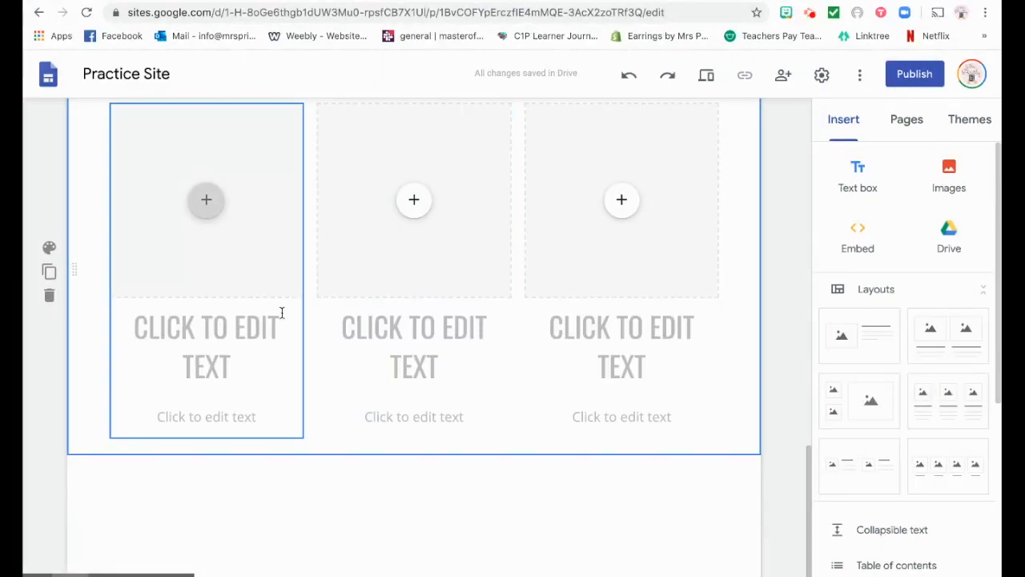
click(849, 460)
click(941, 476)
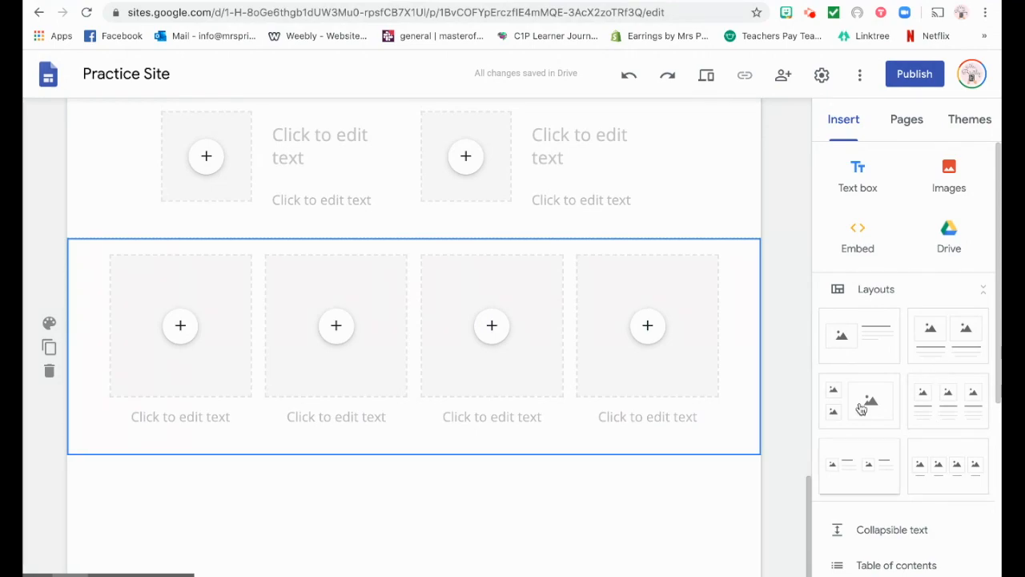
Step: Insert a linked button named "Check out writing tips!" below the last layout on the Reading page
click(972, 298)
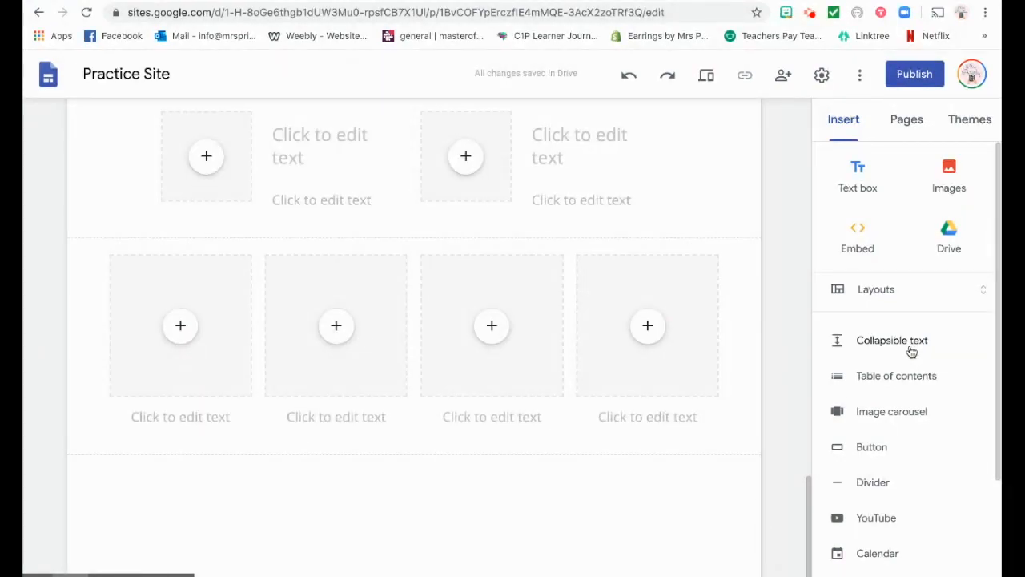
scroll(905, 380, down, 1)
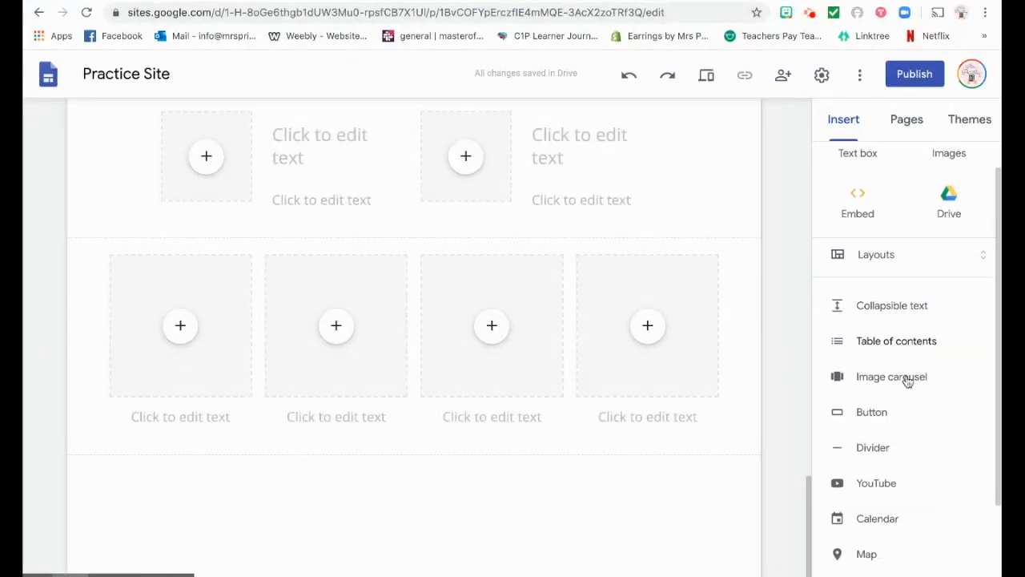
scroll(905, 377, down, 3)
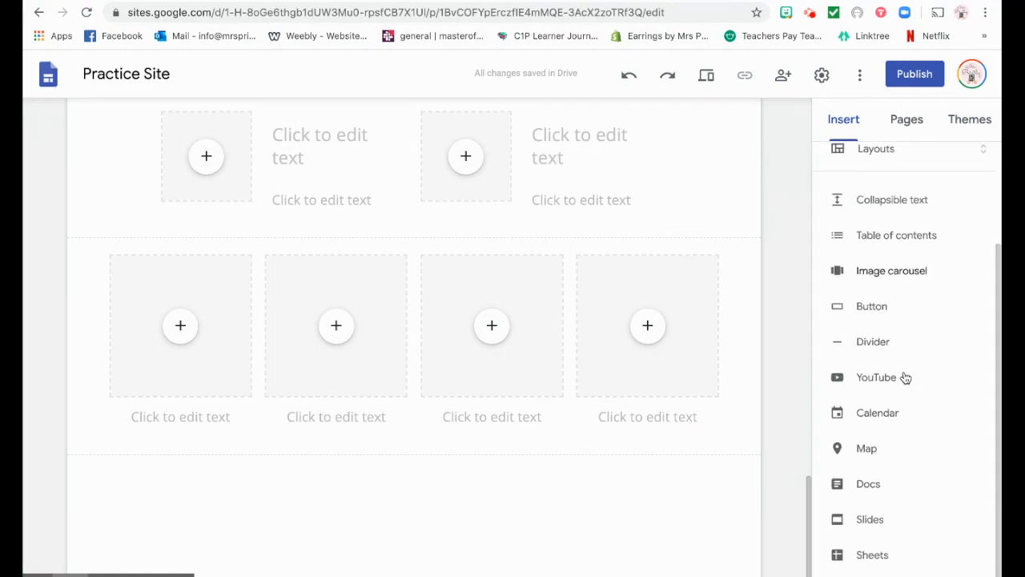
click(882, 310)
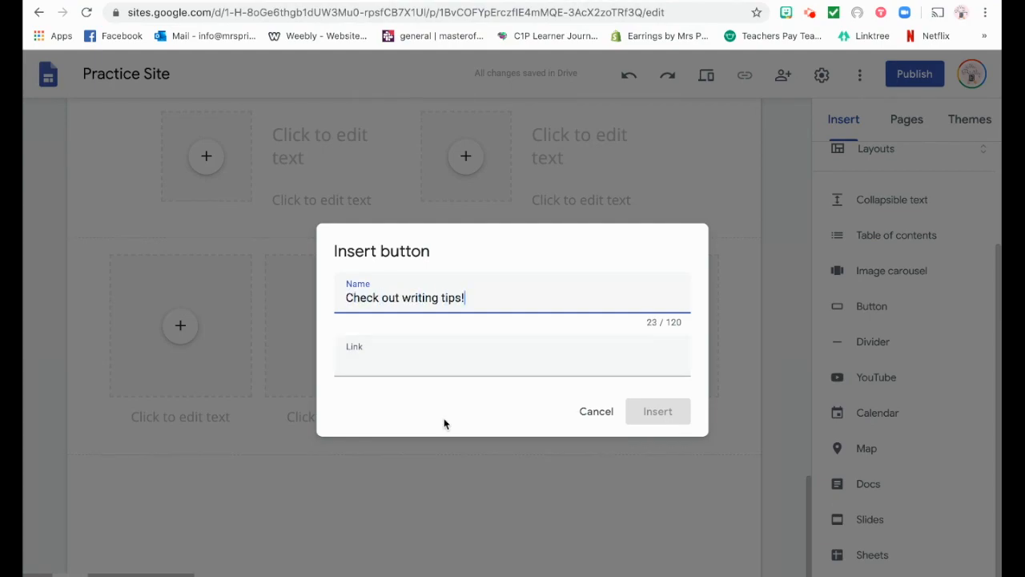
click(412, 366)
click(404, 455)
click(665, 416)
Step: Widen the "Check out writing tips!" button, centre it in its row, and insert a divider below it
click(200, 424)
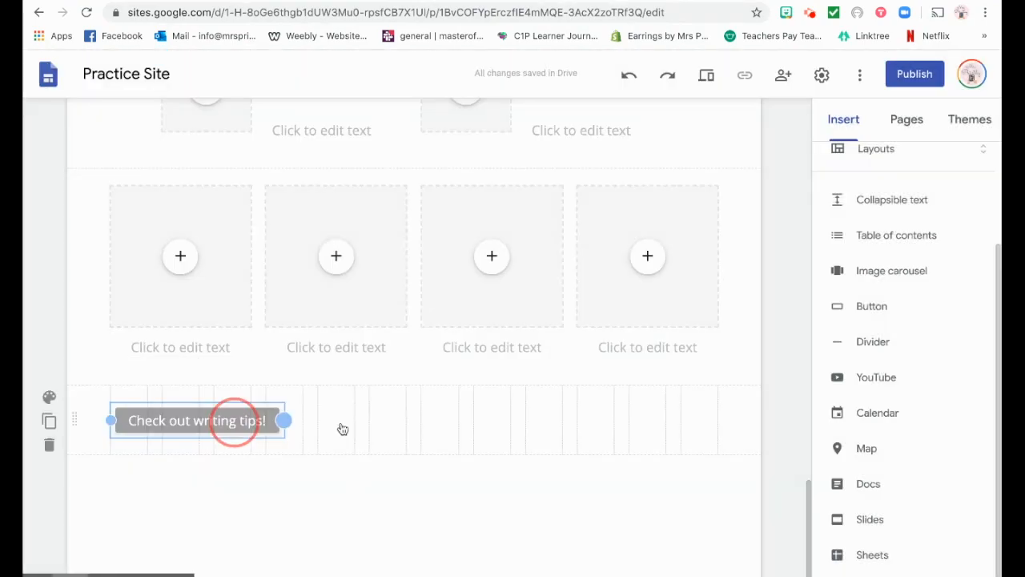
drag(342, 430, 353, 427)
drag(264, 416, 408, 421)
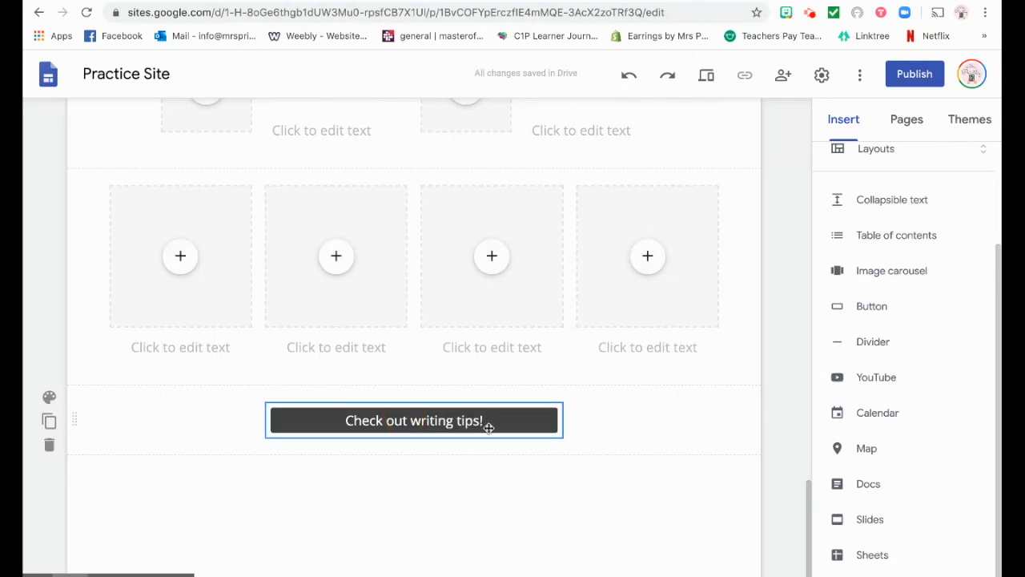
click(881, 340)
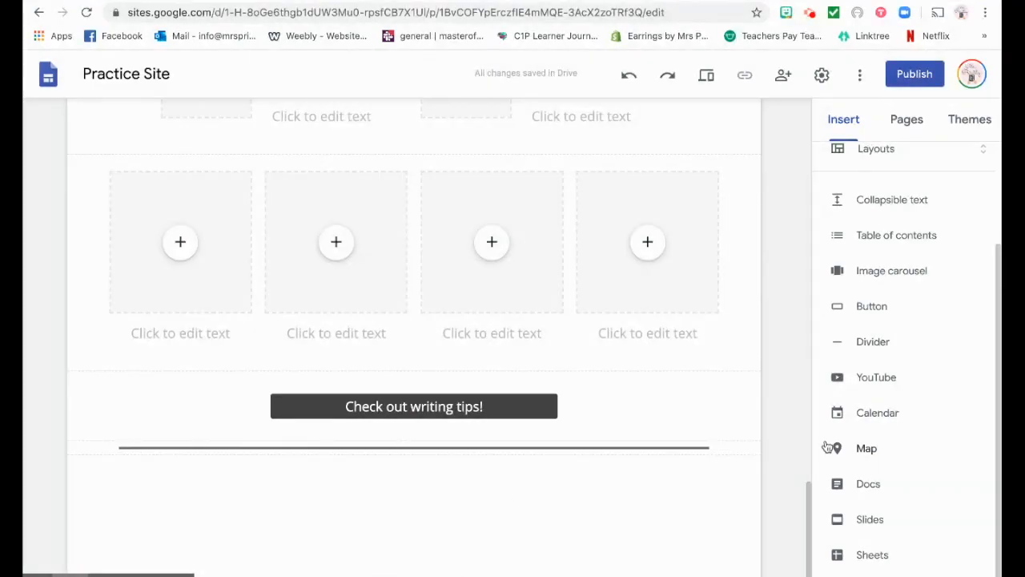
Step: Examine the YouTube video search, the uploaded videos, the calendar picker and the remaining insertable content types without adding anything
click(889, 380)
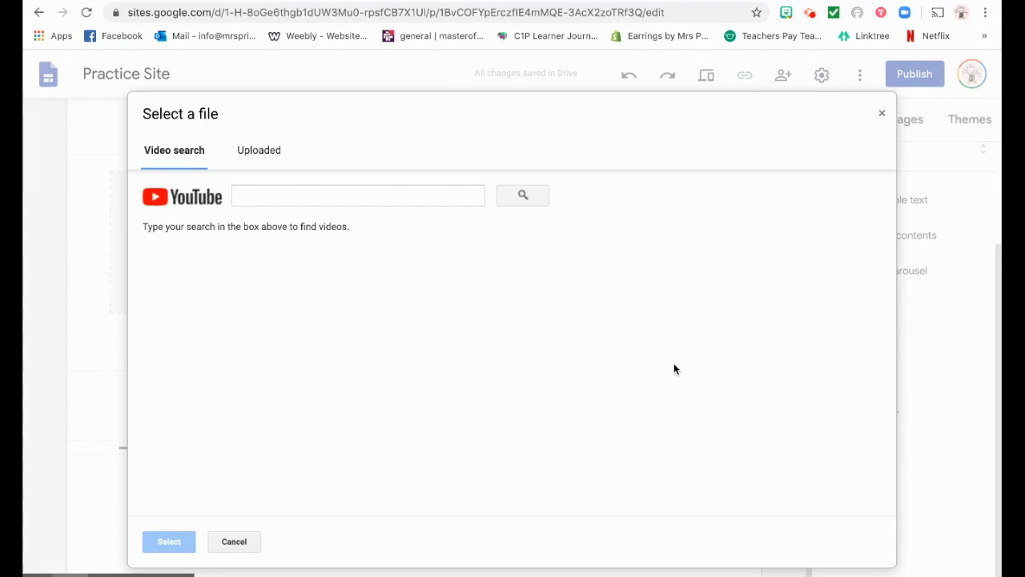
click(395, 198)
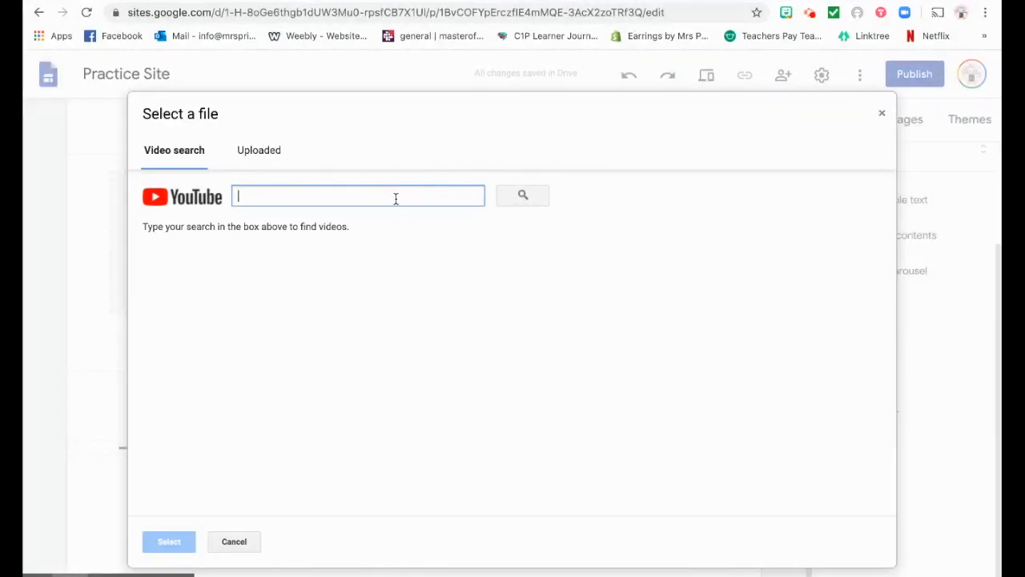
click(272, 151)
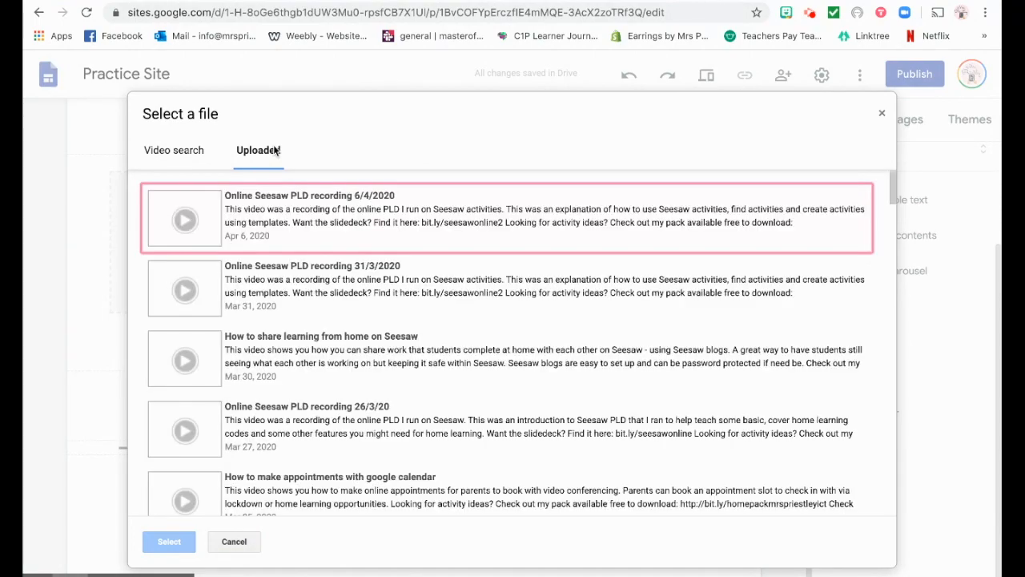
scroll(378, 418, down, 5)
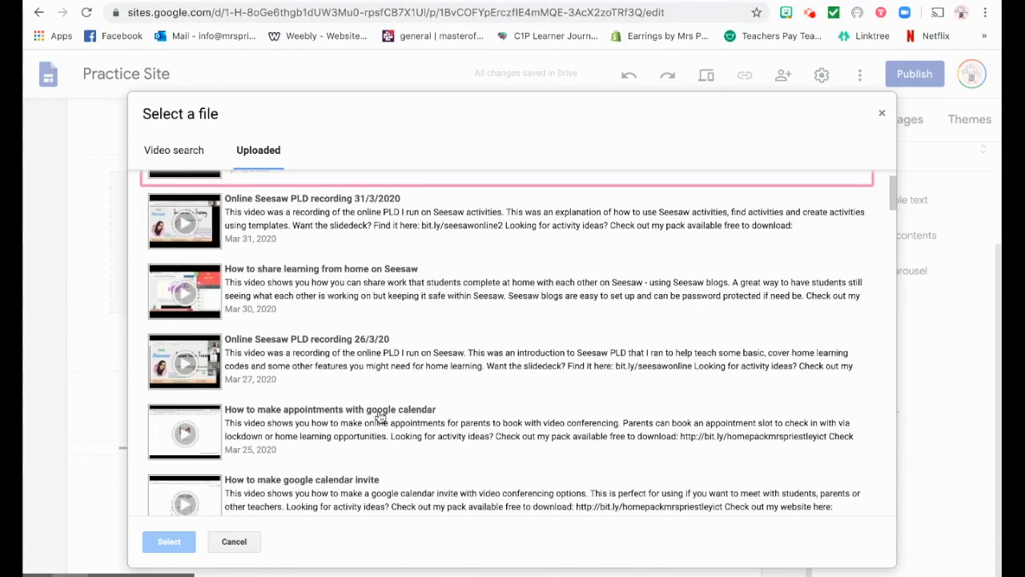
scroll(378, 418, up, 5)
click(227, 545)
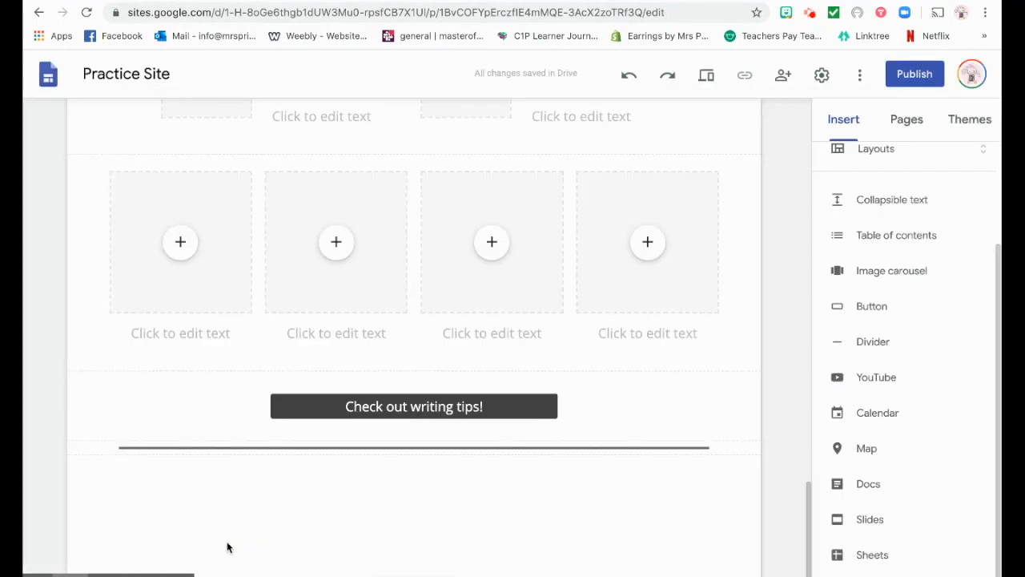
click(894, 415)
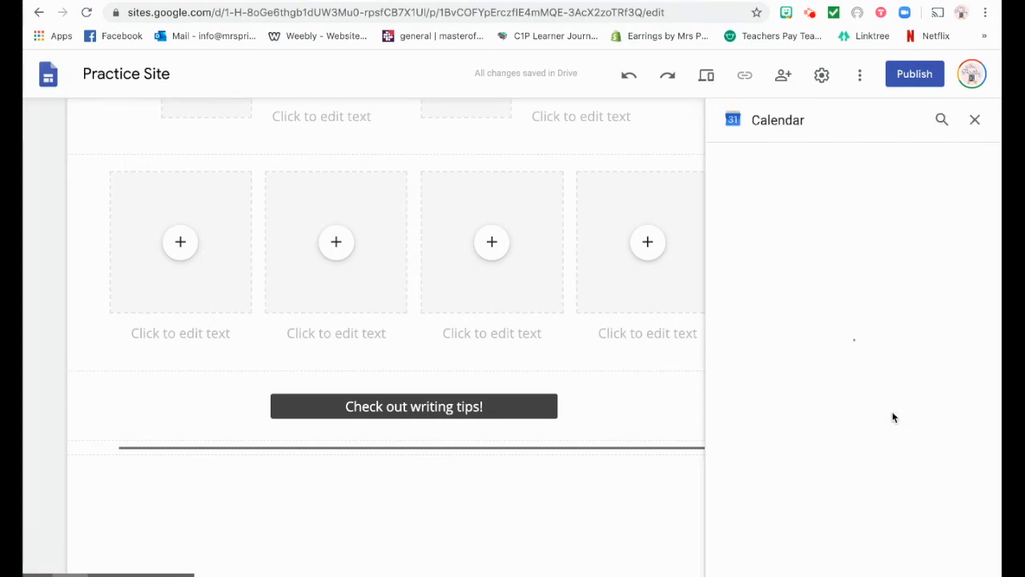
click(975, 120)
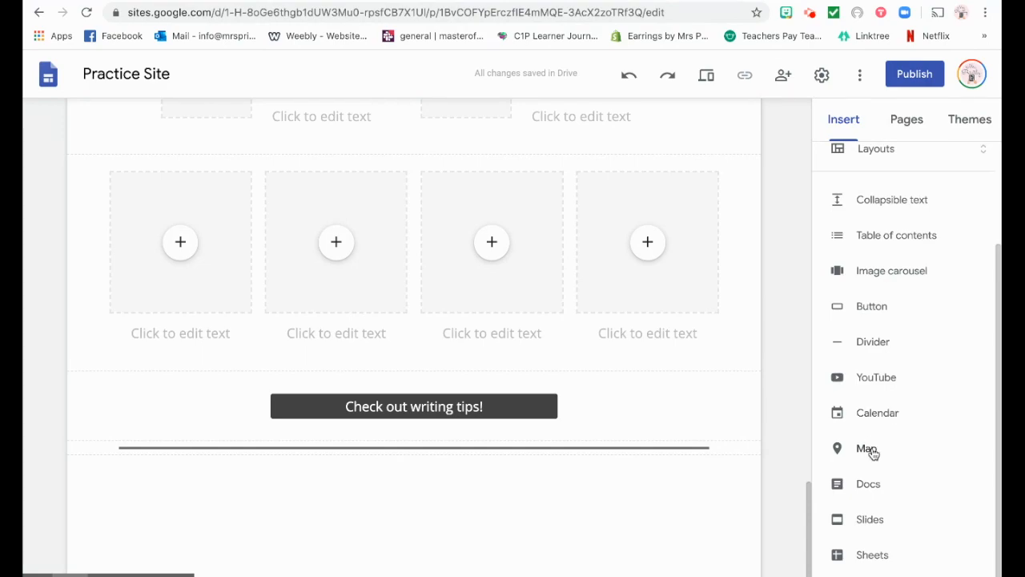
scroll(874, 521, down, 1)
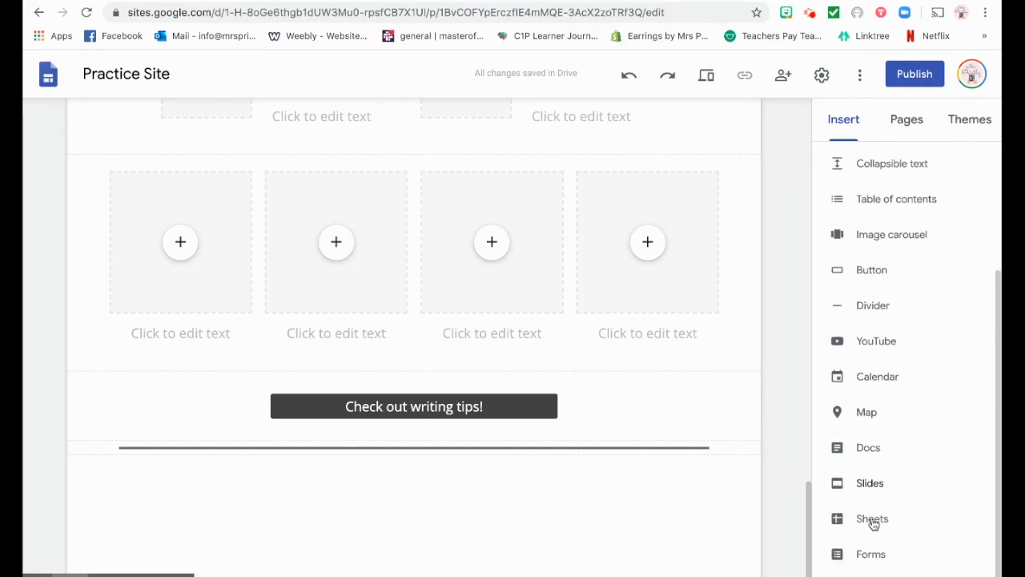
scroll(715, 420, up, 4)
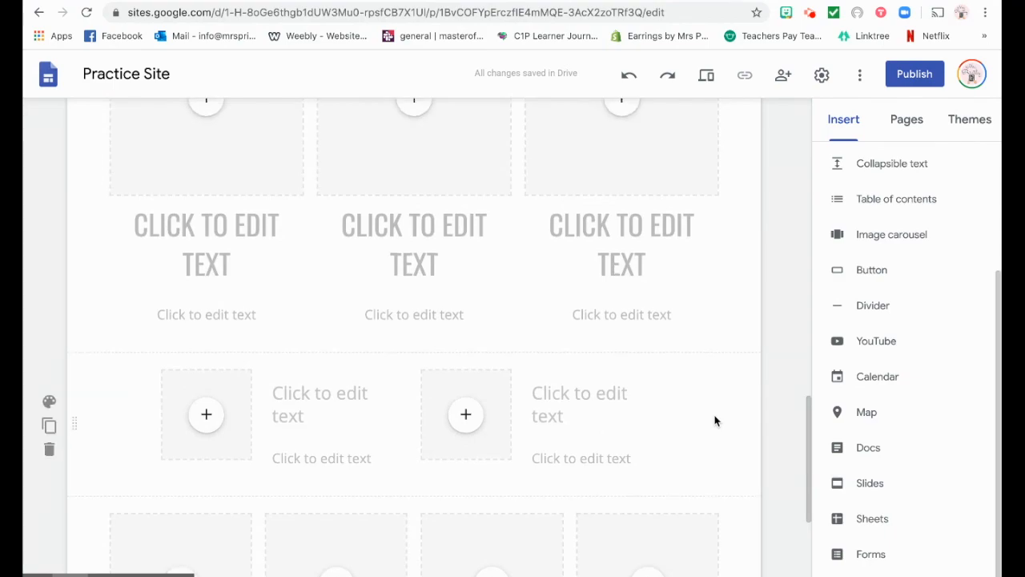
Step: Set the site navigation mode to Side and its colour to Black, trying White first
scroll(703, 390, up, 10)
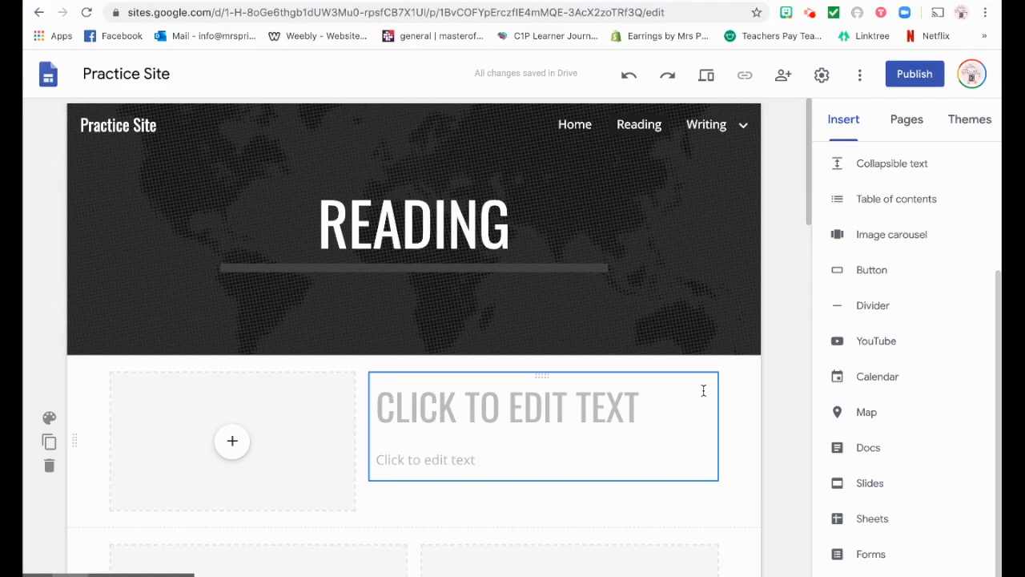
mouse_move(111, 167)
click(49, 124)
click(635, 255)
click(661, 285)
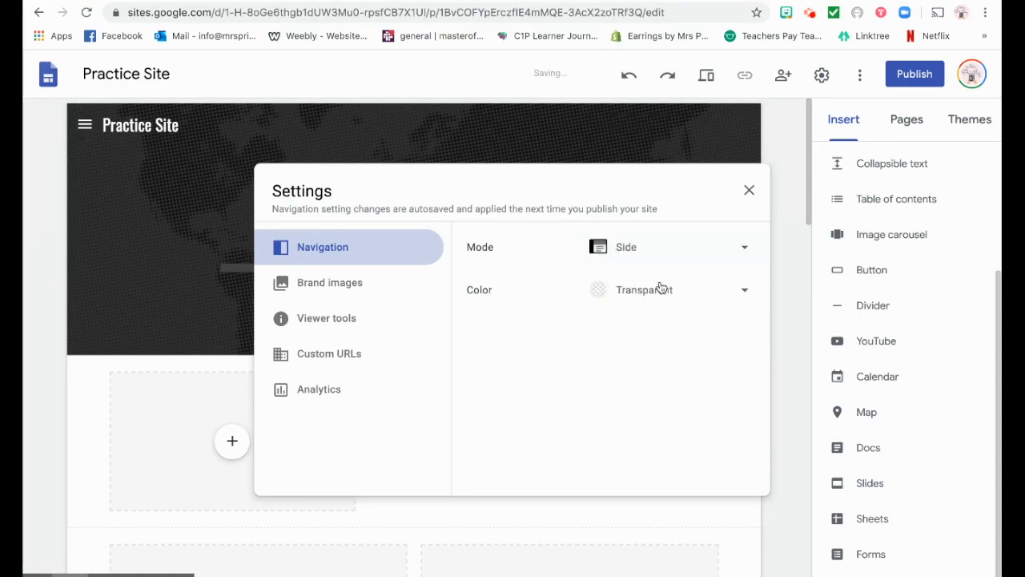
click(645, 290)
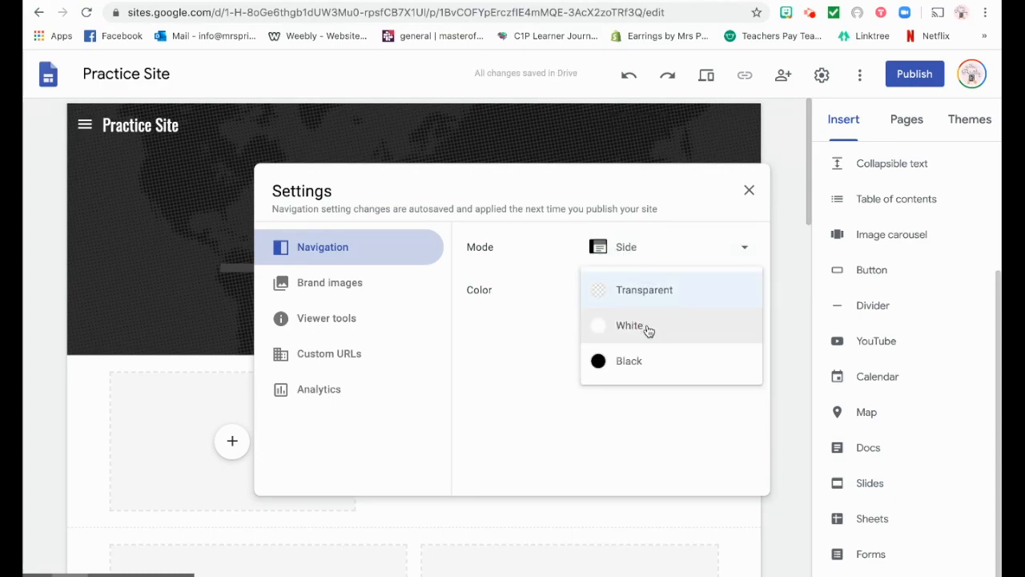
click(646, 326)
click(636, 281)
click(640, 329)
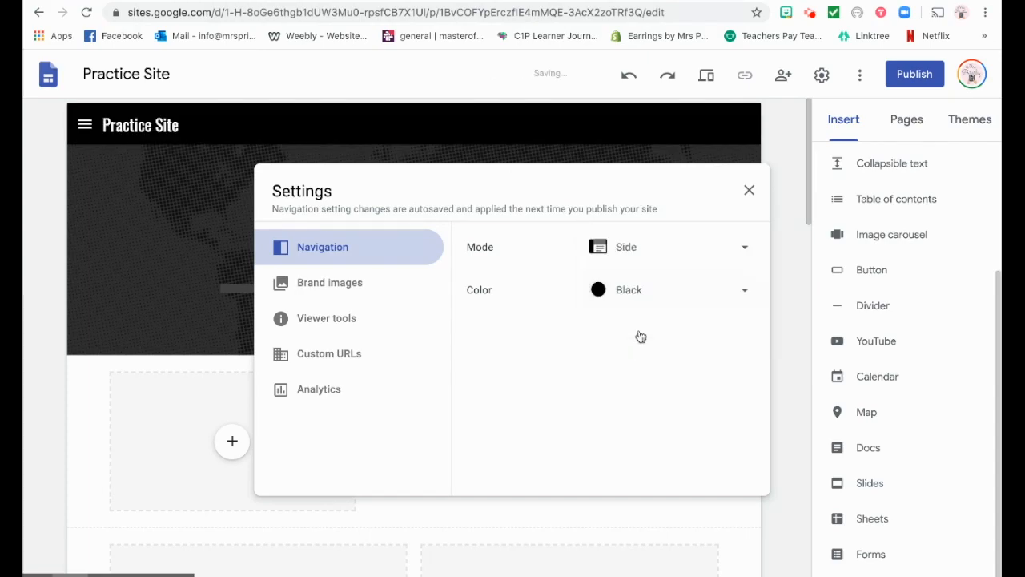
Step: Review the site's brand images, viewer tools, custom URL and analytics settings without changing them
click(331, 276)
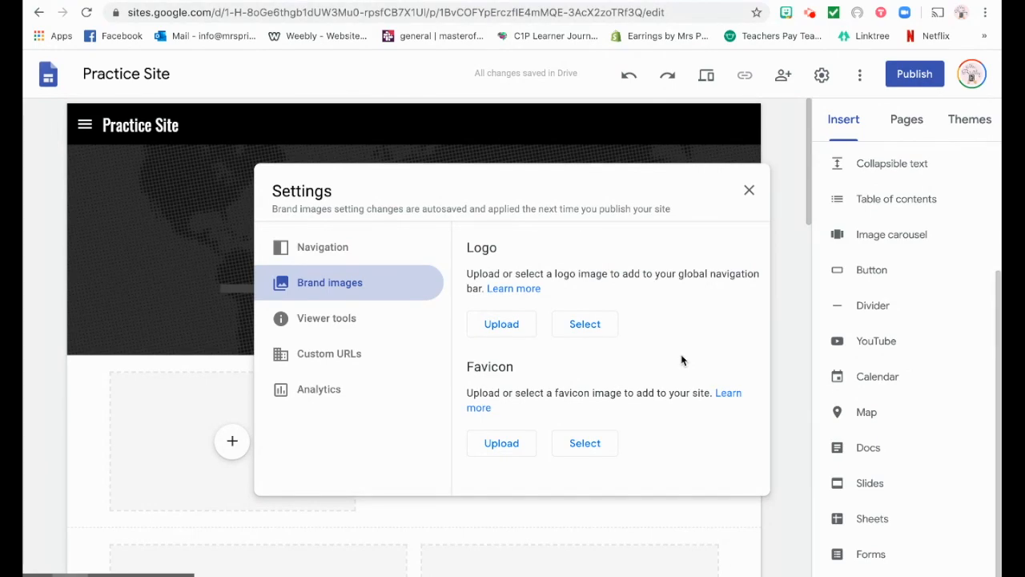
click(366, 321)
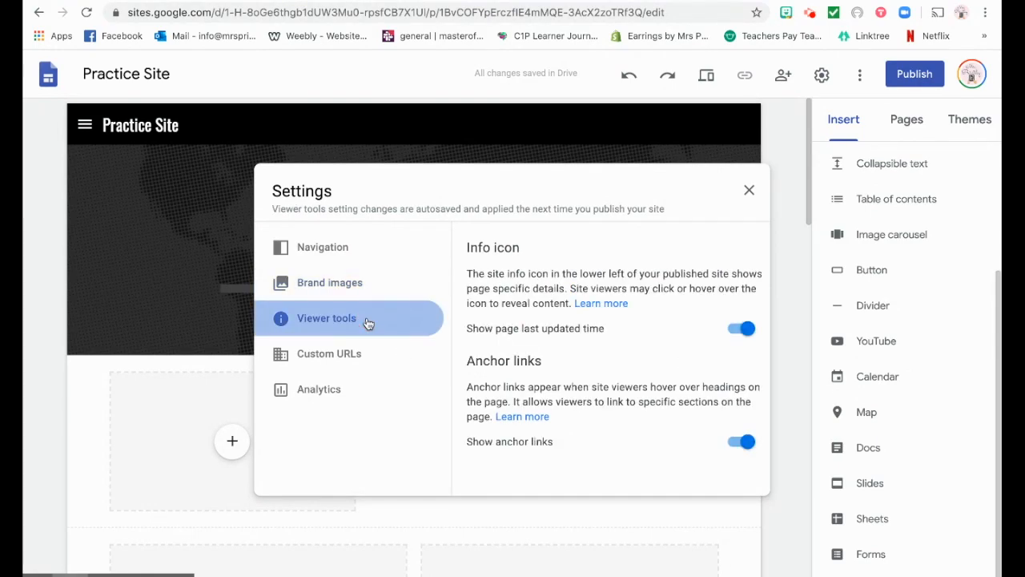
click(357, 357)
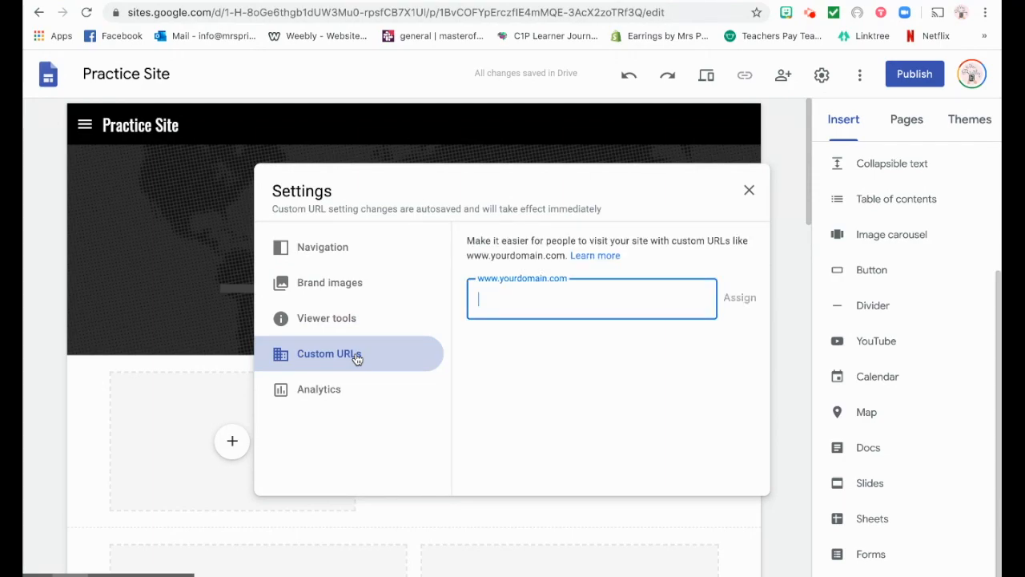
click(352, 389)
click(750, 191)
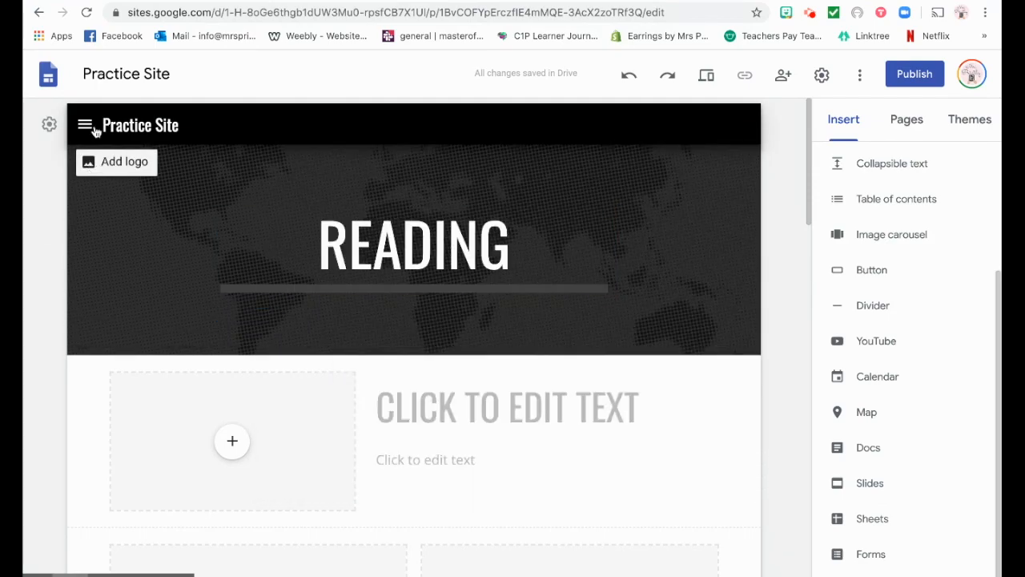
Step: Check the side navigation menu and preview the site, following the "Check out writing tips!" button and looking over the Home page
click(86, 125)
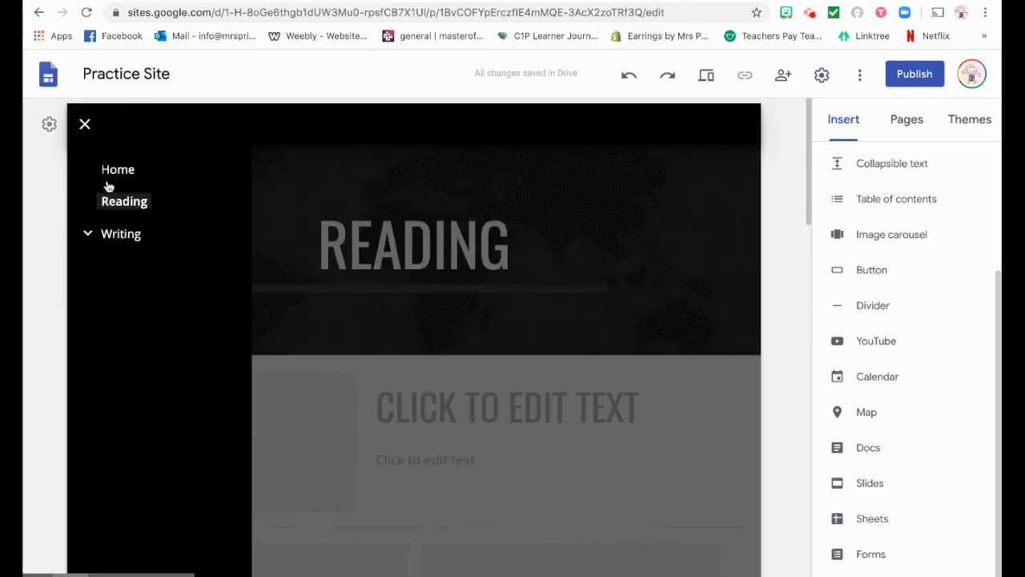
click(85, 125)
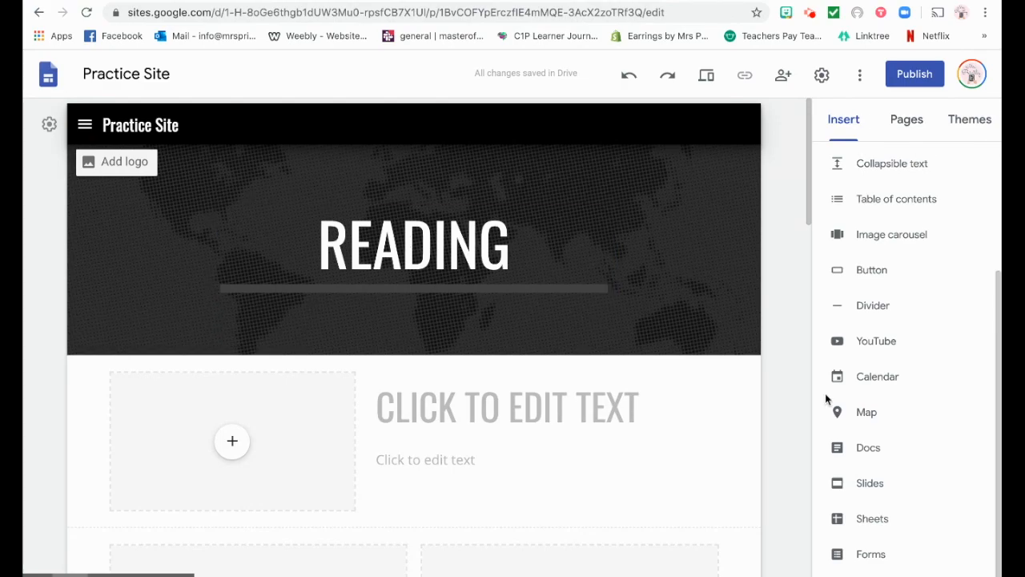
click(708, 78)
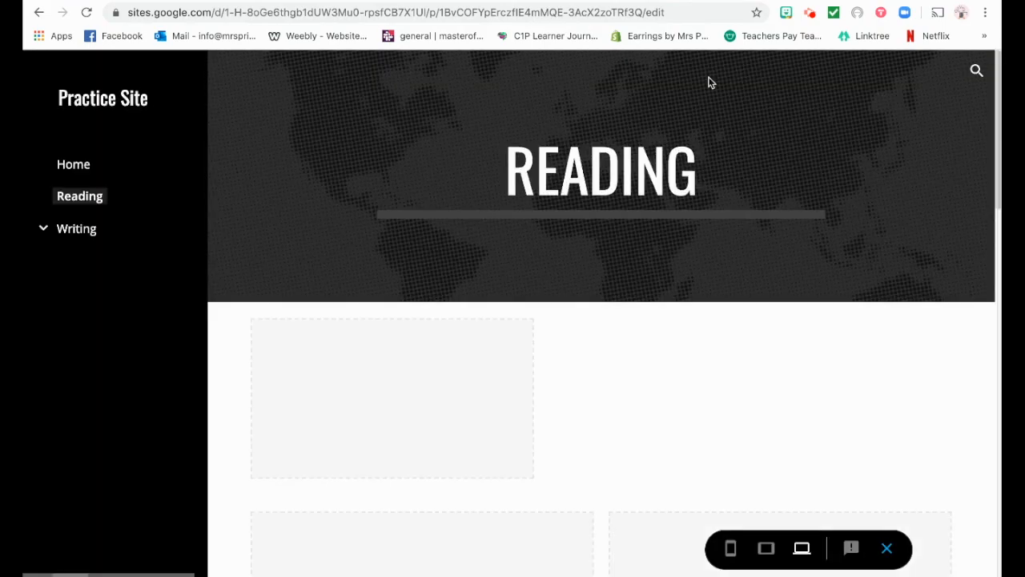
scroll(614, 368, down, 10)
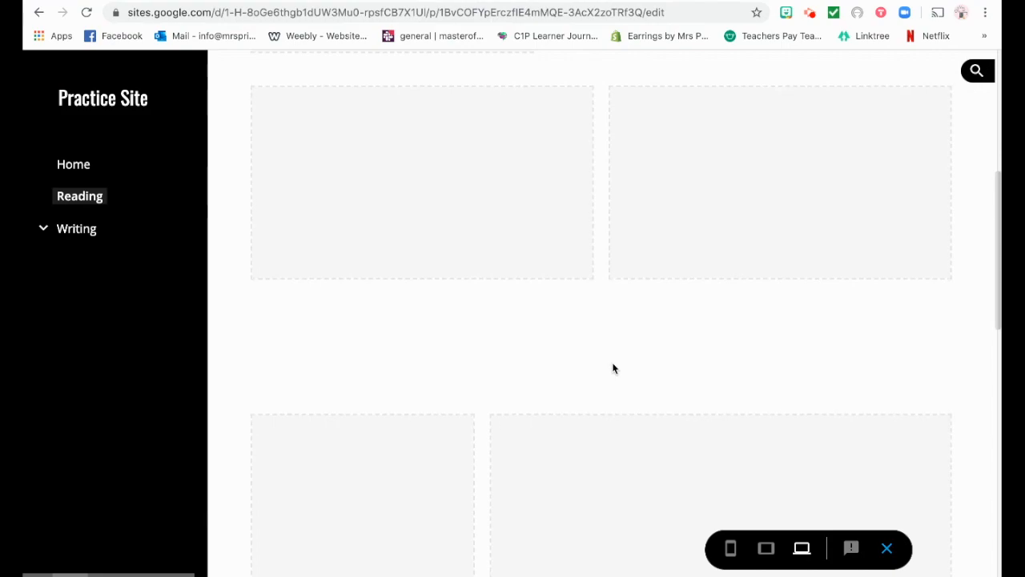
scroll(614, 367, down, 8)
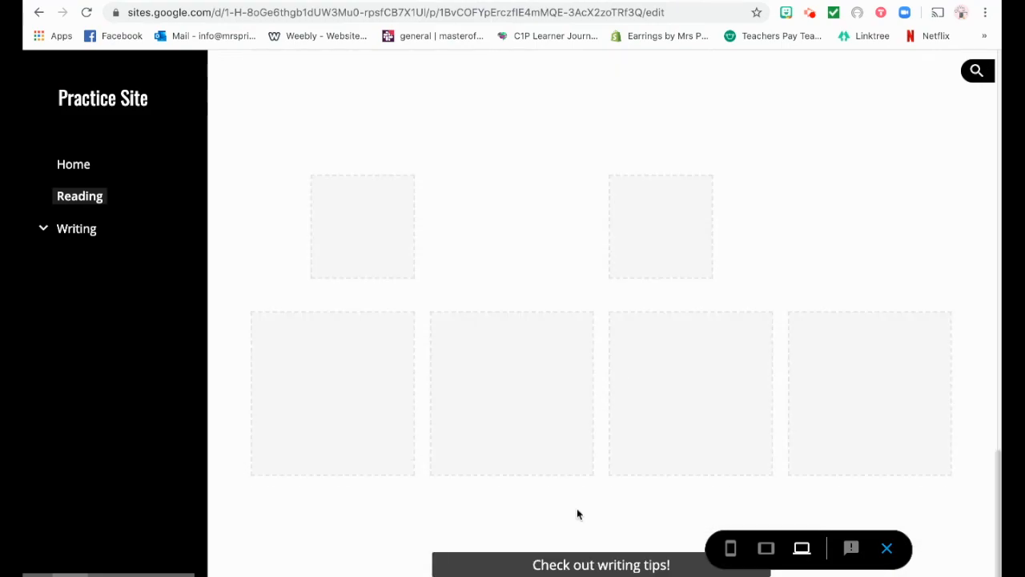
click(569, 566)
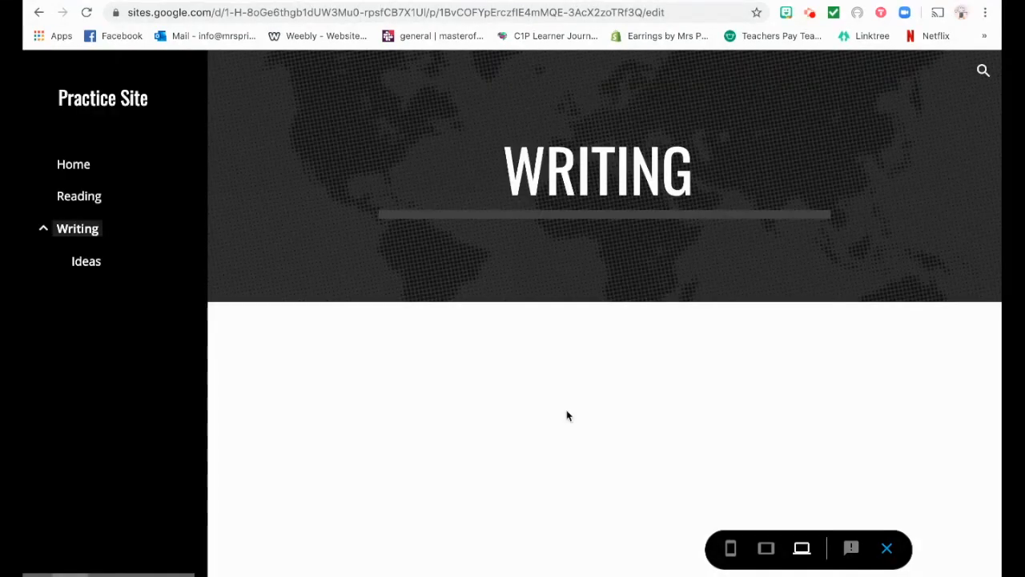
click(70, 164)
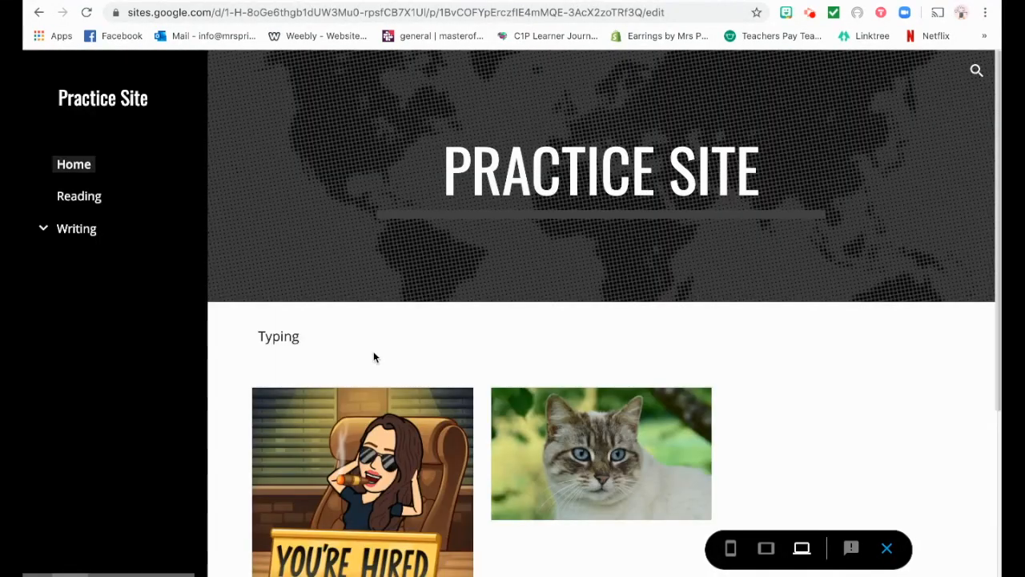
scroll(373, 353, down, 4)
scroll(373, 352, up, 4)
click(887, 549)
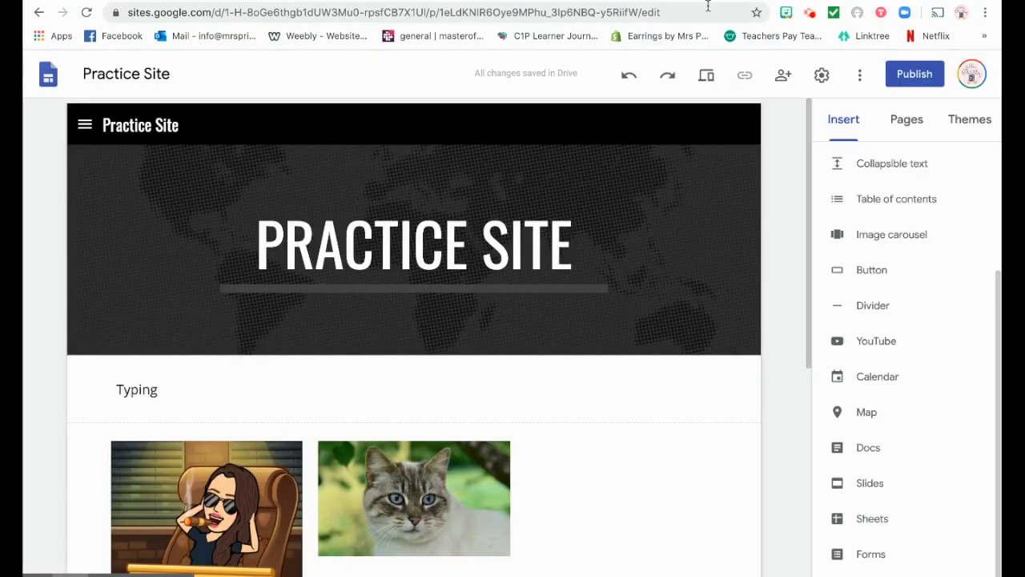
Step: Review the site's sharing and access options without inviting anyone
click(783, 81)
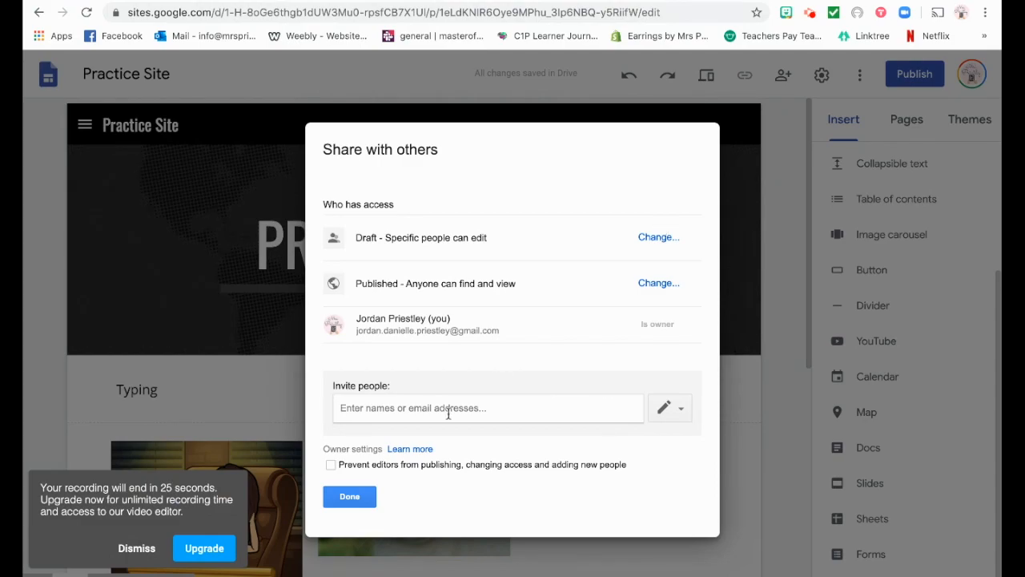
click(353, 498)
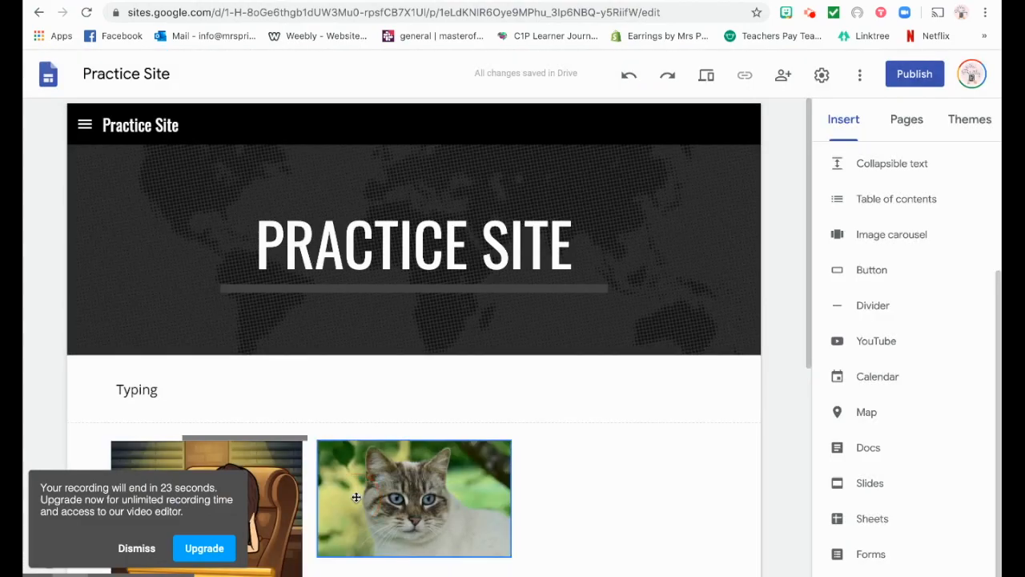
Step: Start publishing the site to the web with a web address made of "practicesite" followed by the owner's first name
click(931, 75)
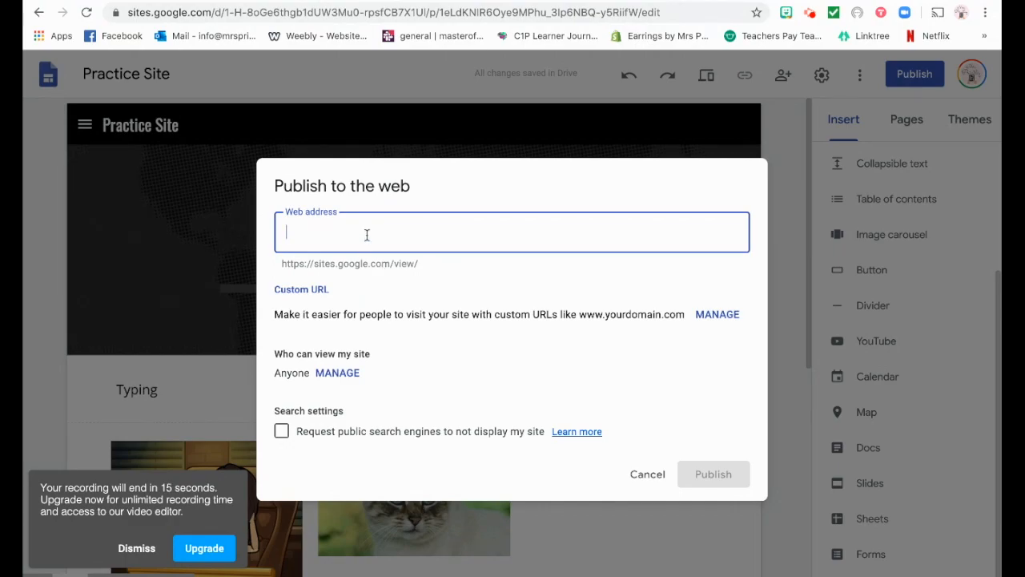
text(practicesit)
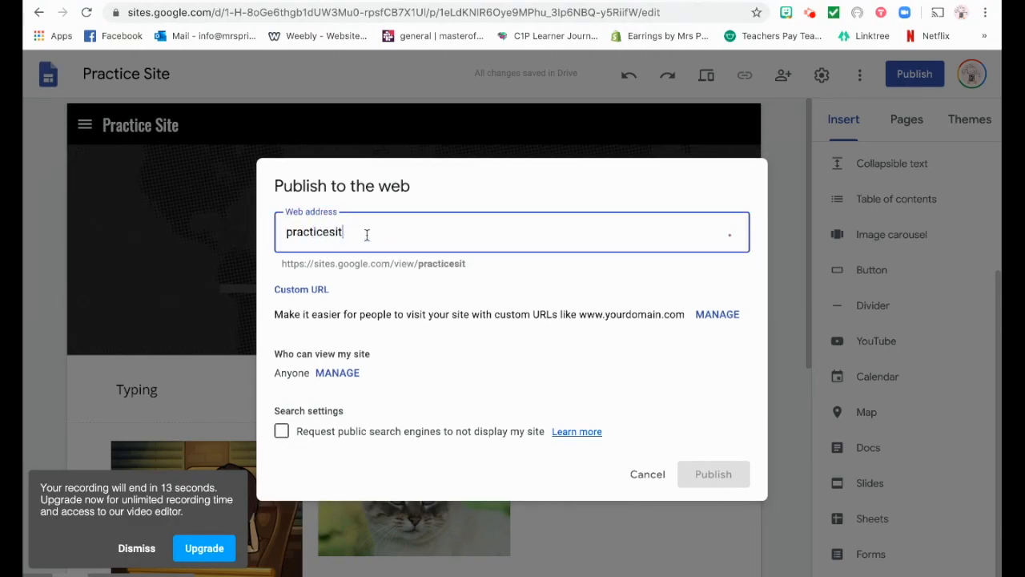
text(ejordan)
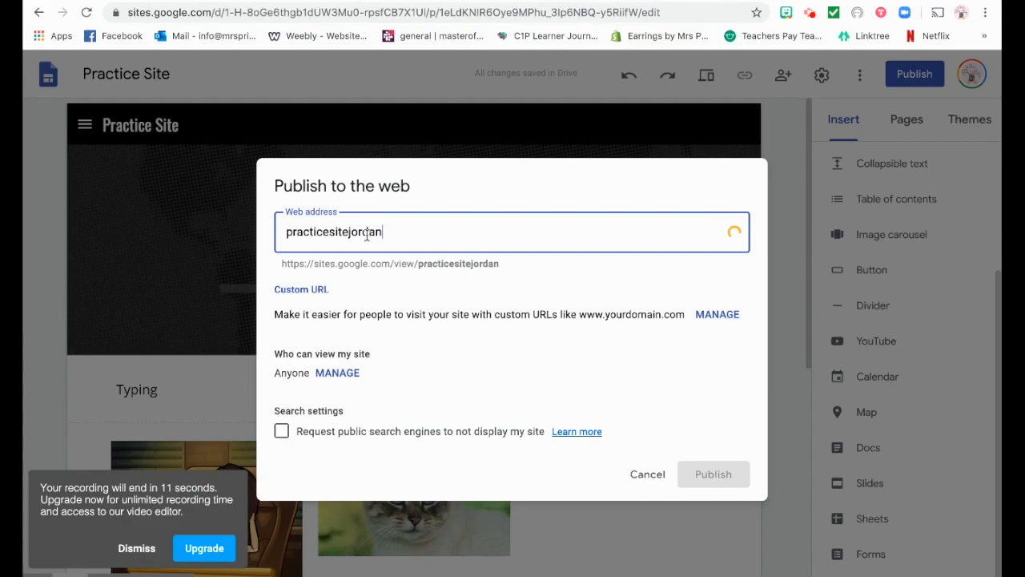